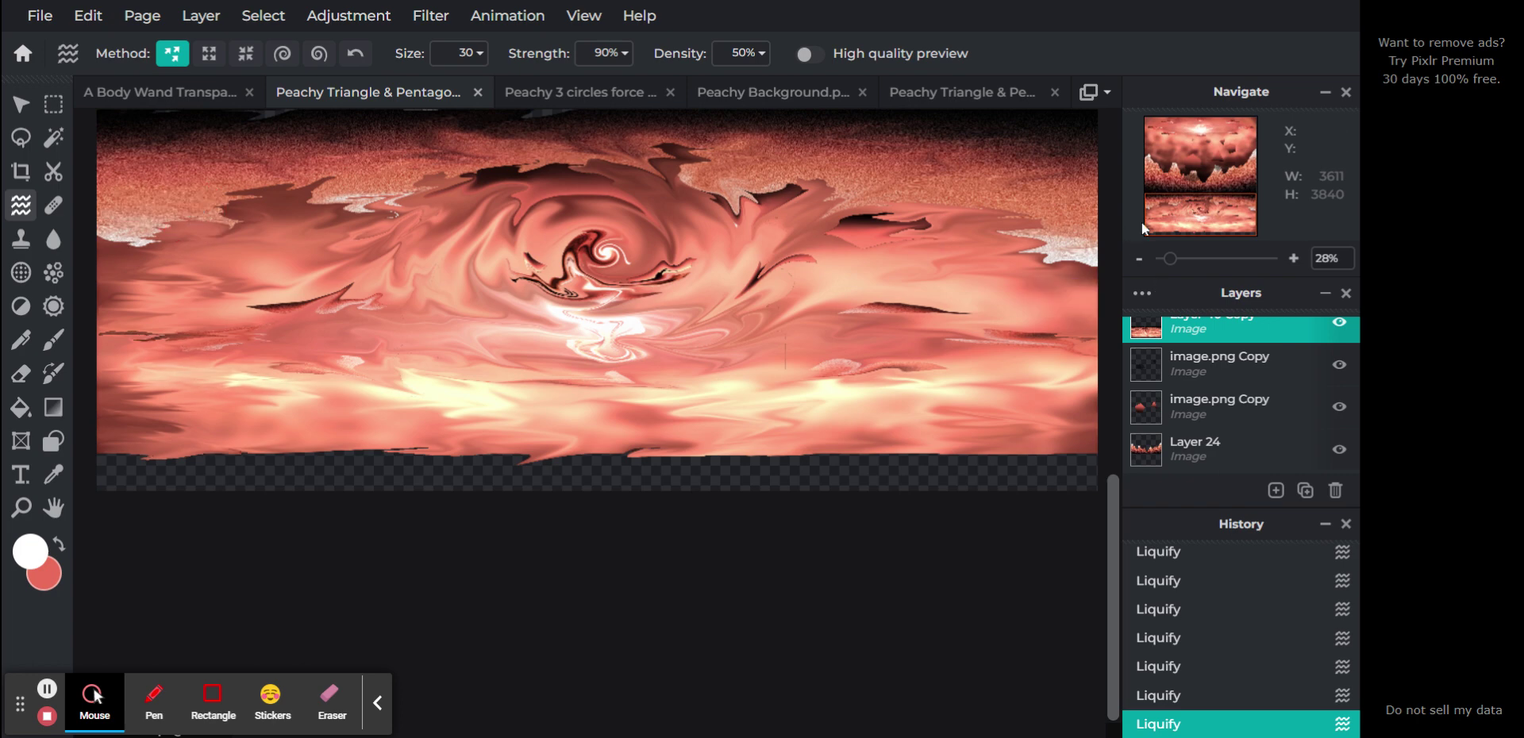
Liquify the highlights and dark streaks beneath the central swirl, along with the grainy upper-left part of the pool.
scroll(1184, 215, "up", 4)
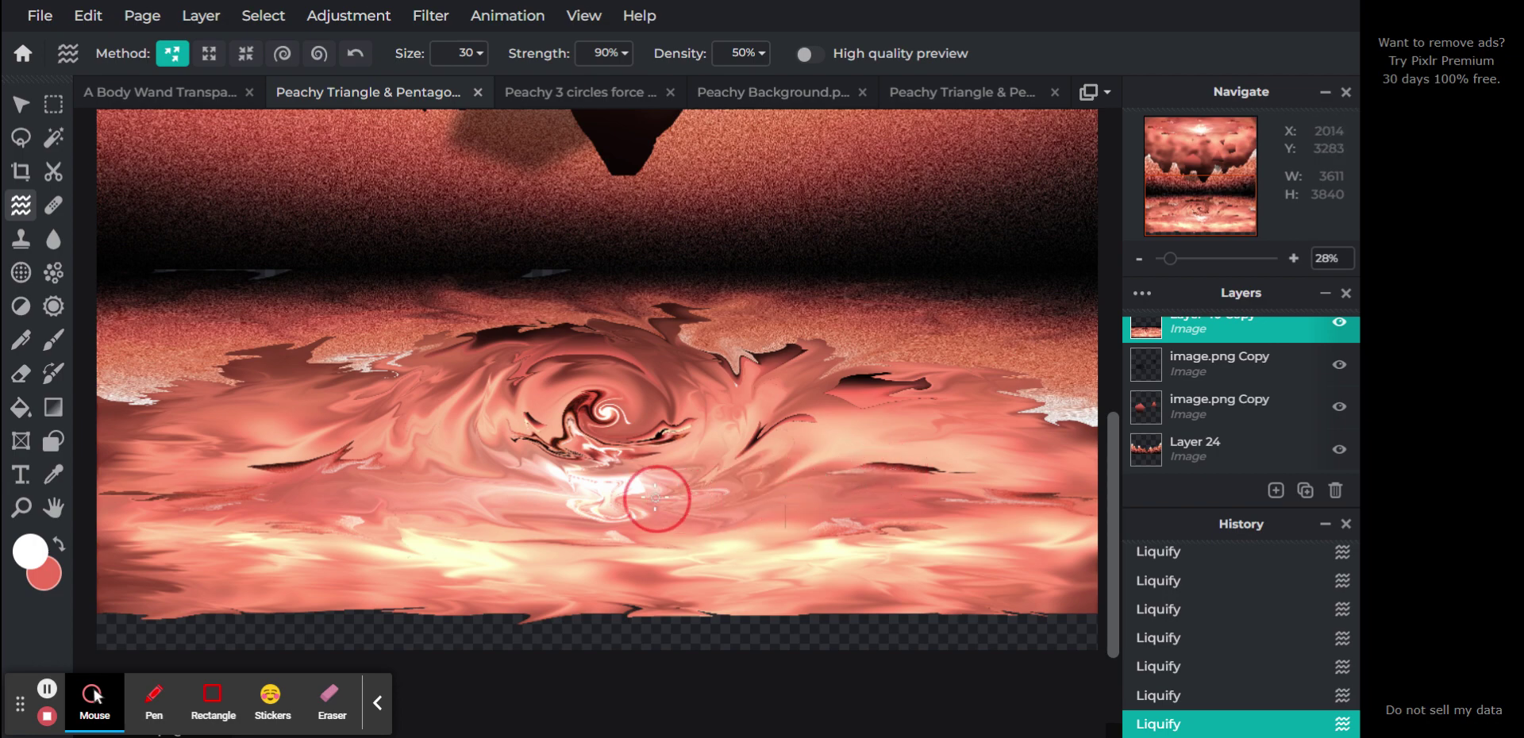
left_click_drag(501, 376, 509, 369)
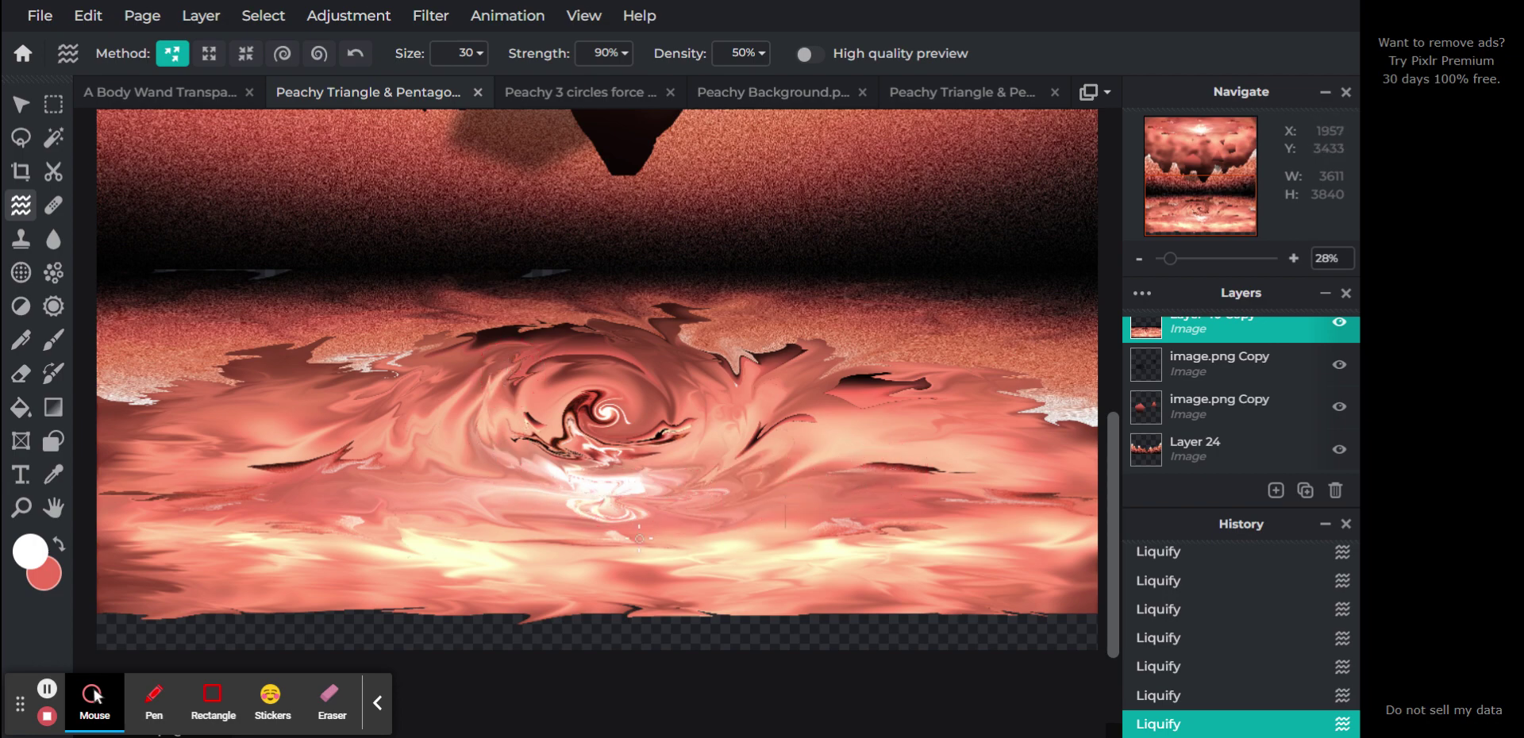
mouse_move(680, 535)
left_mouse_down()
mouse_move(710, 520)
mouse_move(539, 489)
mouse_move(501, 435)
mouse_move(513, 370)
mouse_move(581, 351)
mouse_move(648, 379)
mouse_move(657, 442)
mouse_move(580, 472)
mouse_move(530, 418)
mouse_move(539, 388)
mouse_move(599, 358)
mouse_move(656, 401)
mouse_move(635, 439)
mouse_move(584, 445)
mouse_move(557, 413)
mouse_move(596, 379)
mouse_move(627, 385)
mouse_move(630, 403)
mouse_move(612, 389)
mouse_move(572, 403)
mouse_move(582, 426)
mouse_move(623, 435)
mouse_move(631, 385)
mouse_move(585, 380)
mouse_move(558, 422)
mouse_move(585, 441)
mouse_move(627, 437)
left_mouse_up()
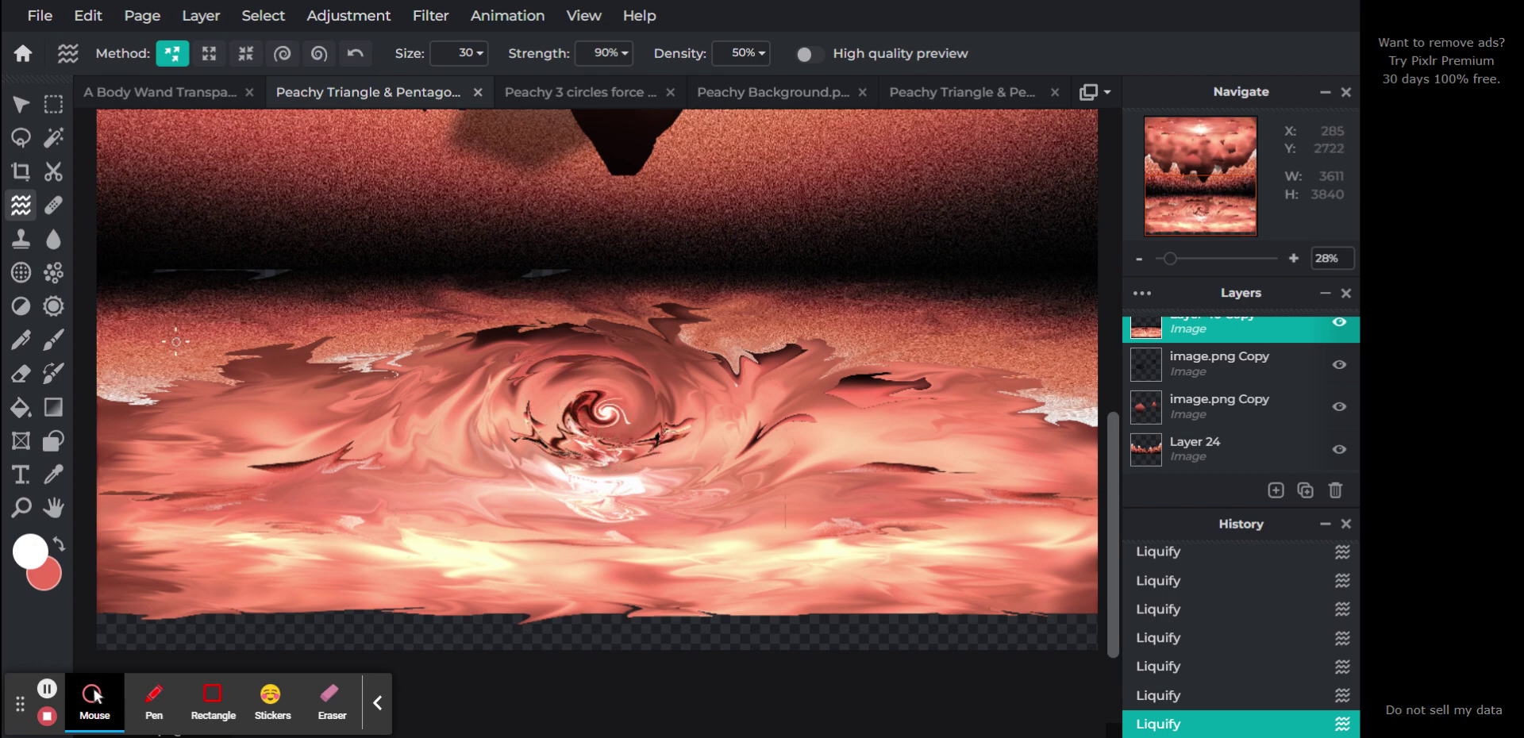
mouse_move(175, 342)
left_mouse_down()
mouse_move(263, 346)
mouse_move(148, 354)
mouse_move(211, 344)
mouse_move(84, 340)
mouse_move(346, 333)
mouse_move(340, 278)
mouse_move(148, 295)
mouse_move(487, 290)
mouse_move(378, 300)
mouse_move(620, 309)
mouse_move(708, 292)
mouse_move(777, 327)
mouse_move(889, 334)
mouse_move(828, 327)
mouse_move(973, 317)
mouse_move(831, 308)
mouse_move(1067, 340)
mouse_move(958, 356)
mouse_move(1104, 386)
mouse_move(971, 428)
mouse_move(1048, 421)
mouse_move(1004, 405)
mouse_move(1117, 364)
mouse_move(1035, 317)
mouse_move(795, 286)
mouse_move(1078, 298)
mouse_move(720, 255)
mouse_move(459, 244)
mouse_move(582, 277)
mouse_move(87, 269)
mouse_move(145, 316)
mouse_move(227, 321)
mouse_move(156, 331)
mouse_move(247, 327)
left_mouse_up()
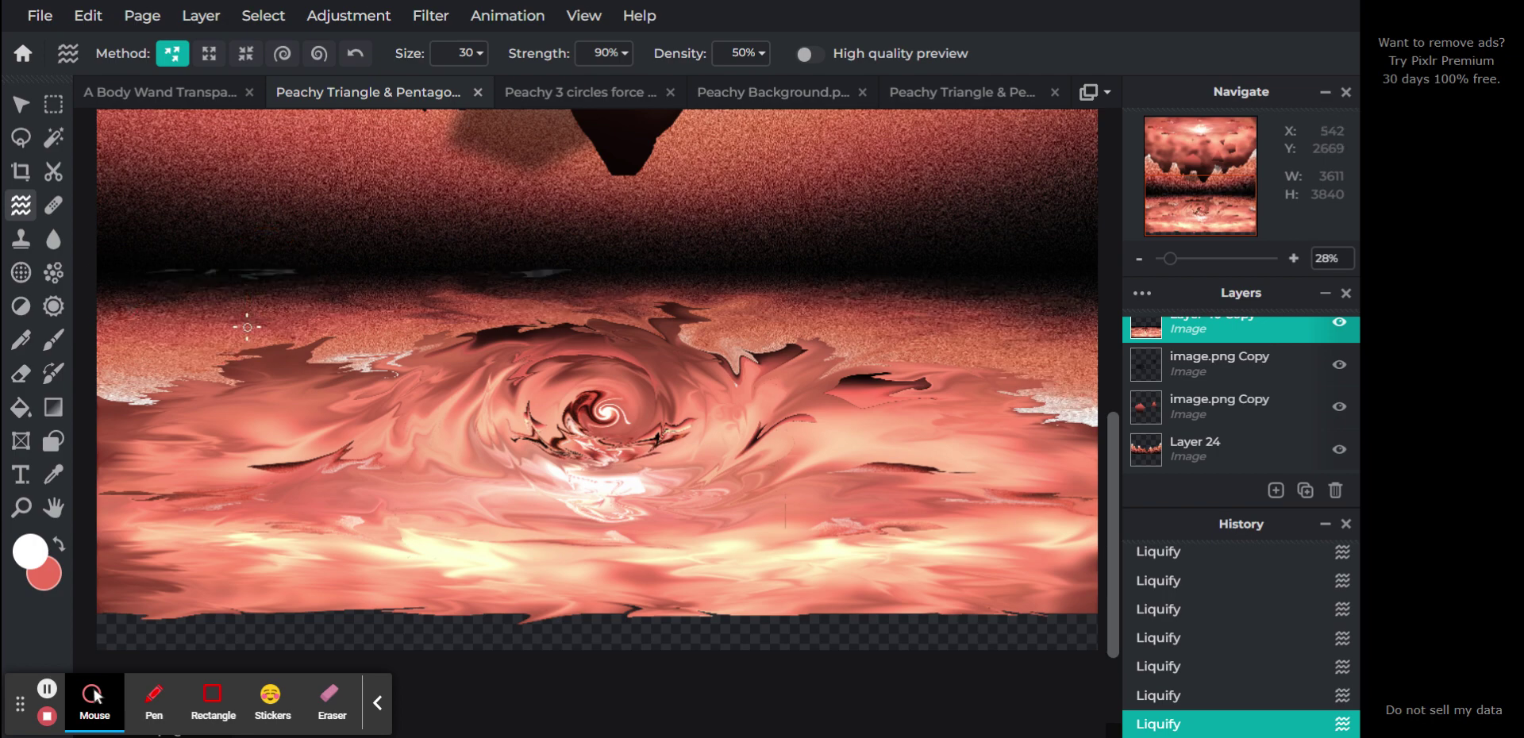
Add an empty image layer above Layer 48.
left_click(20, 105)
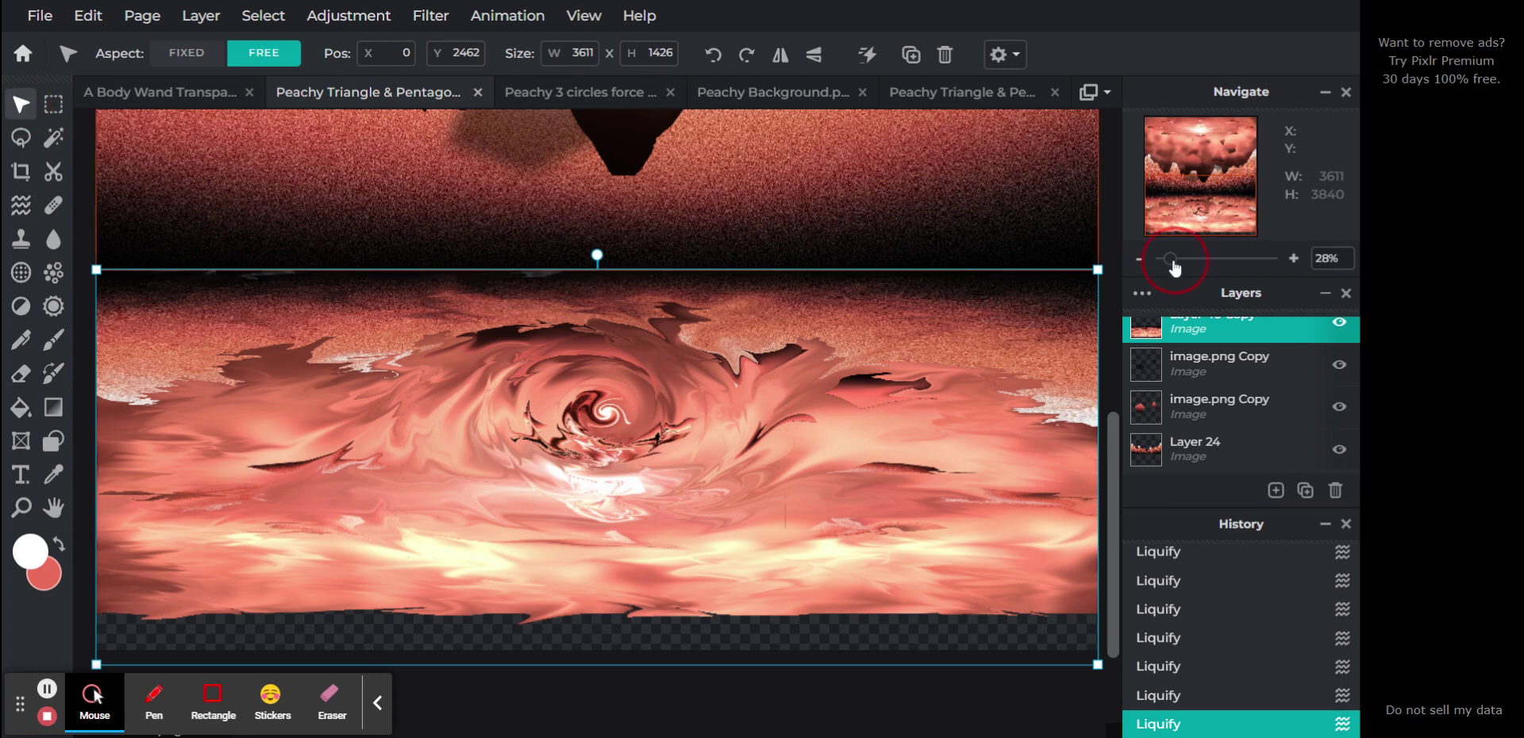
left_click_drag(1173, 269, 1168, 269)
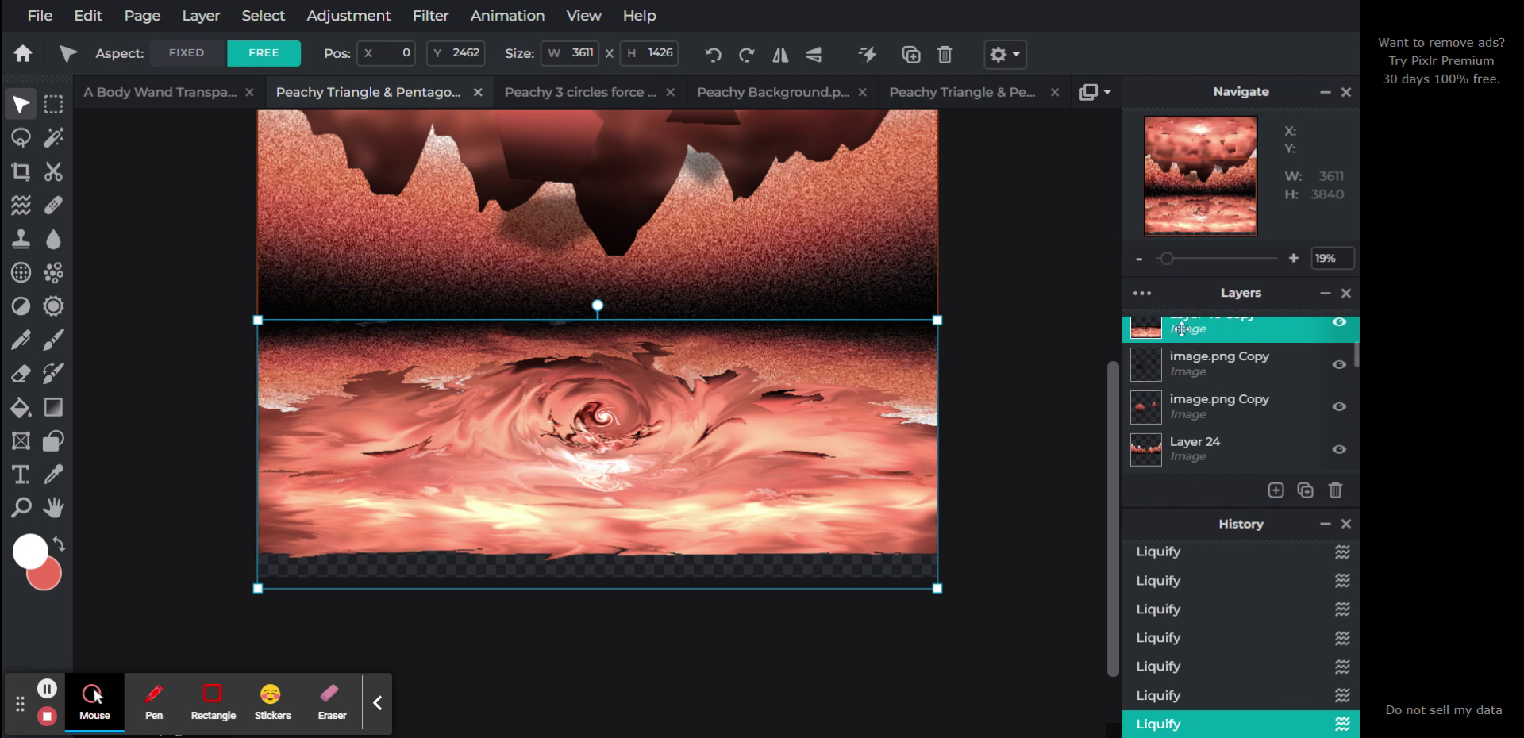
scroll(1203, 380, "up", 3)
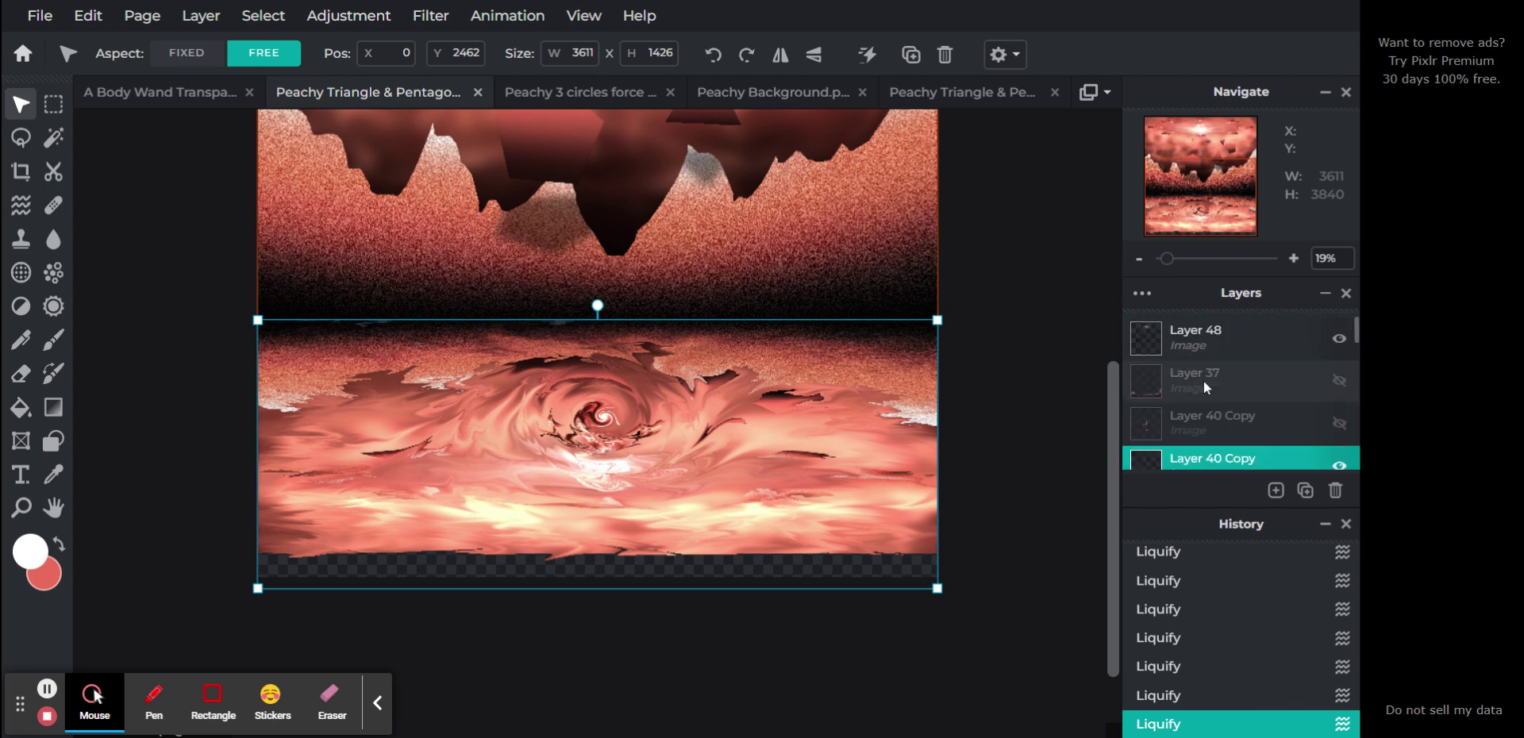
left_click(1225, 337)
left_click(1274, 491)
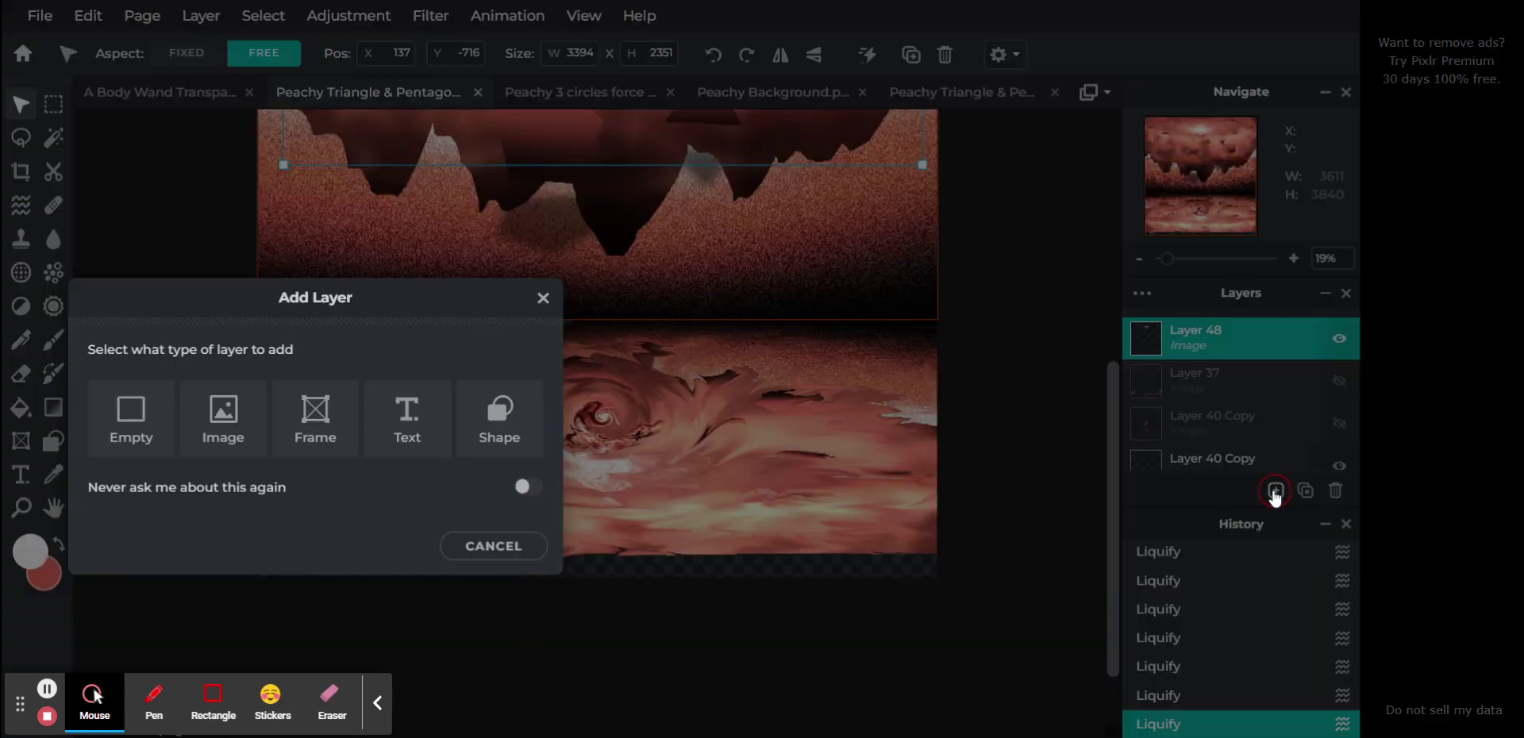
left_click(131, 418)
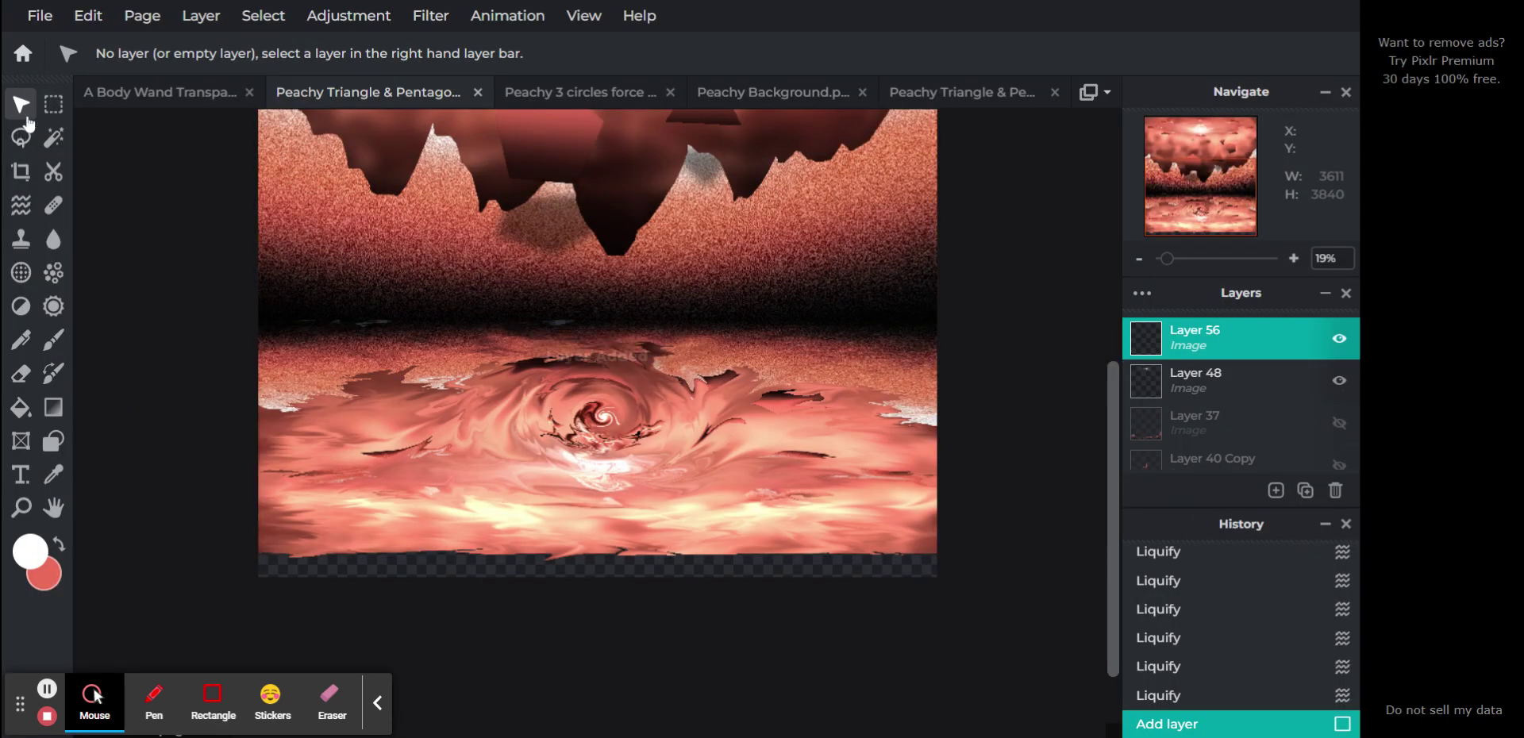
Fill a full-width rectangular selection about 1467 px high over the swirling pool with black on the new layer, and deselect it.
left_click(52, 111)
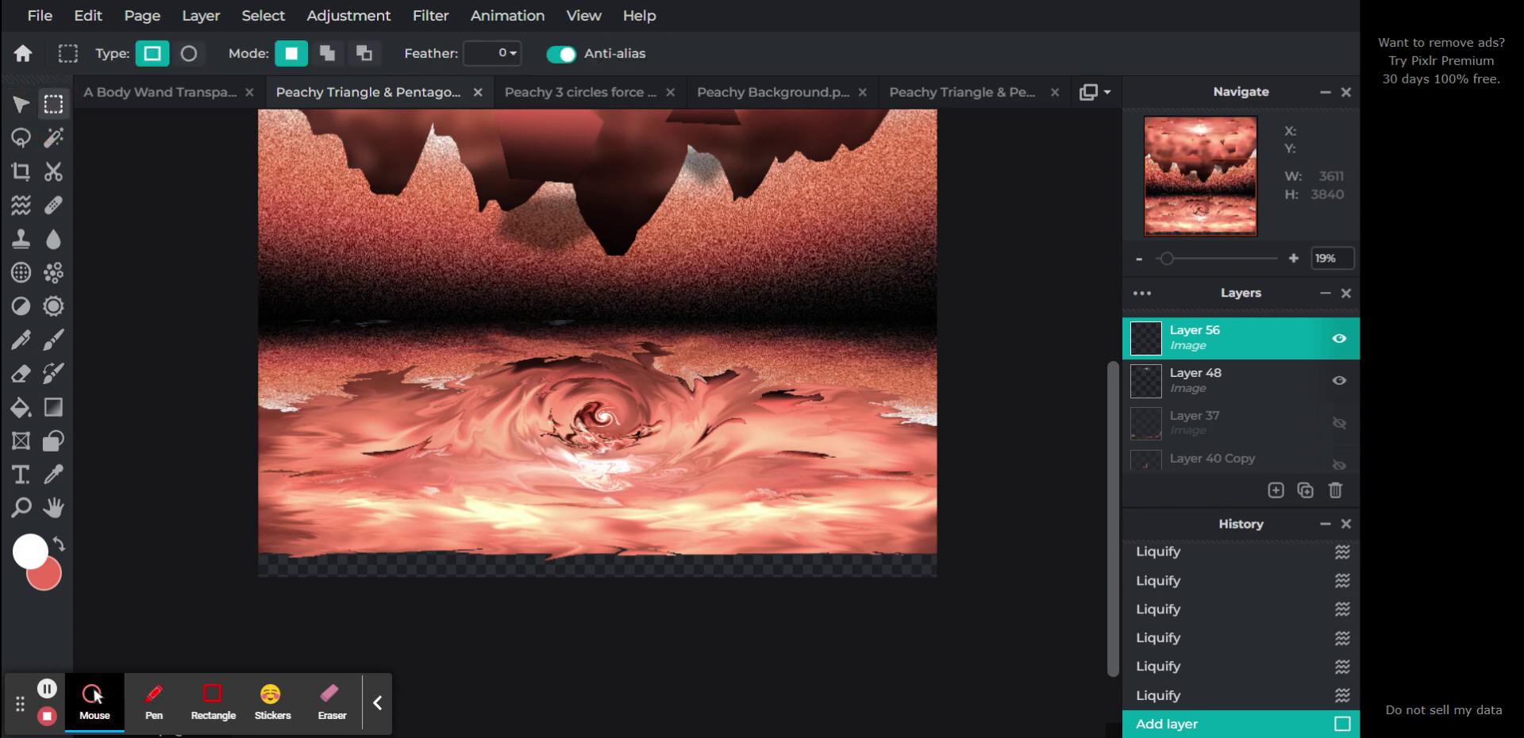
left_click_drag(230, 302, 973, 597)
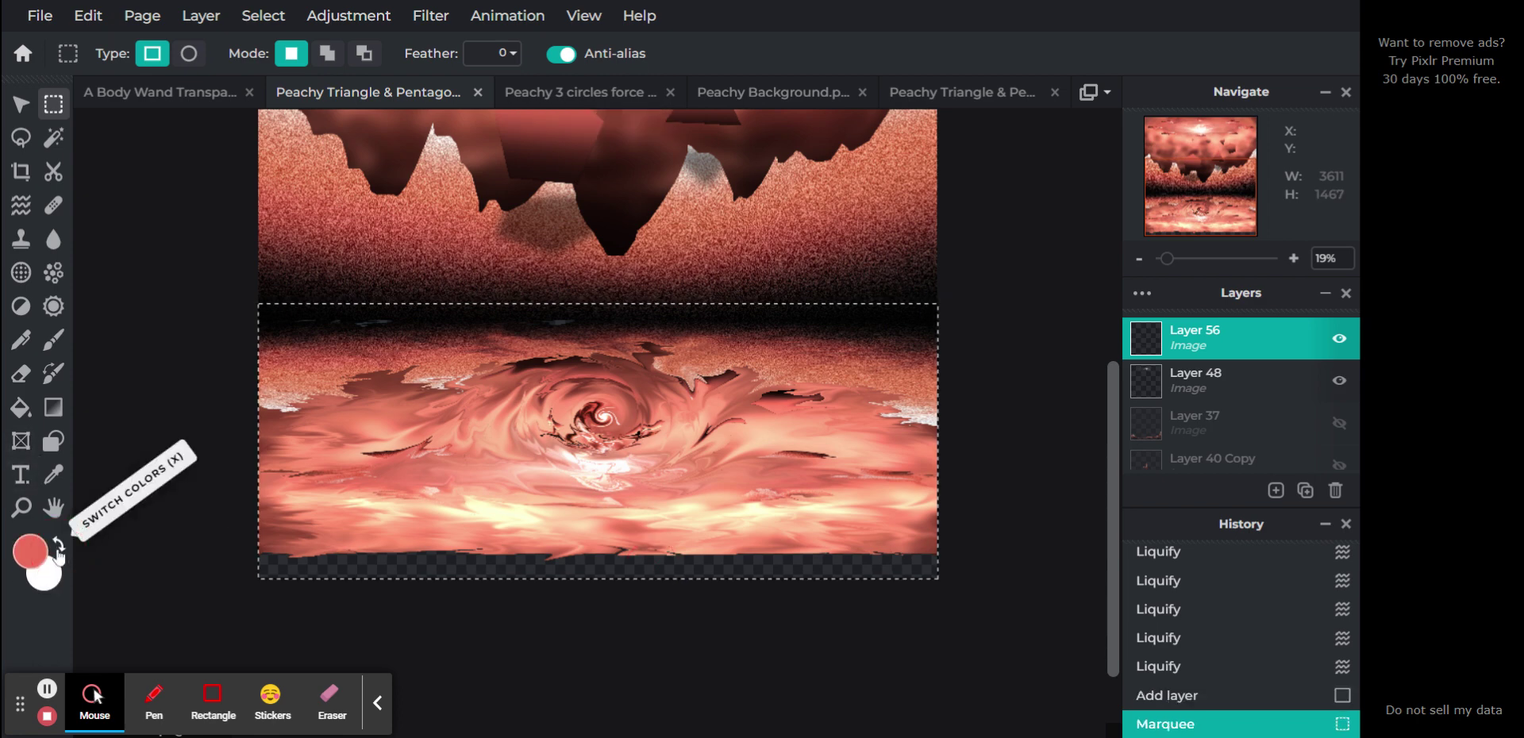
left_click(26, 559)
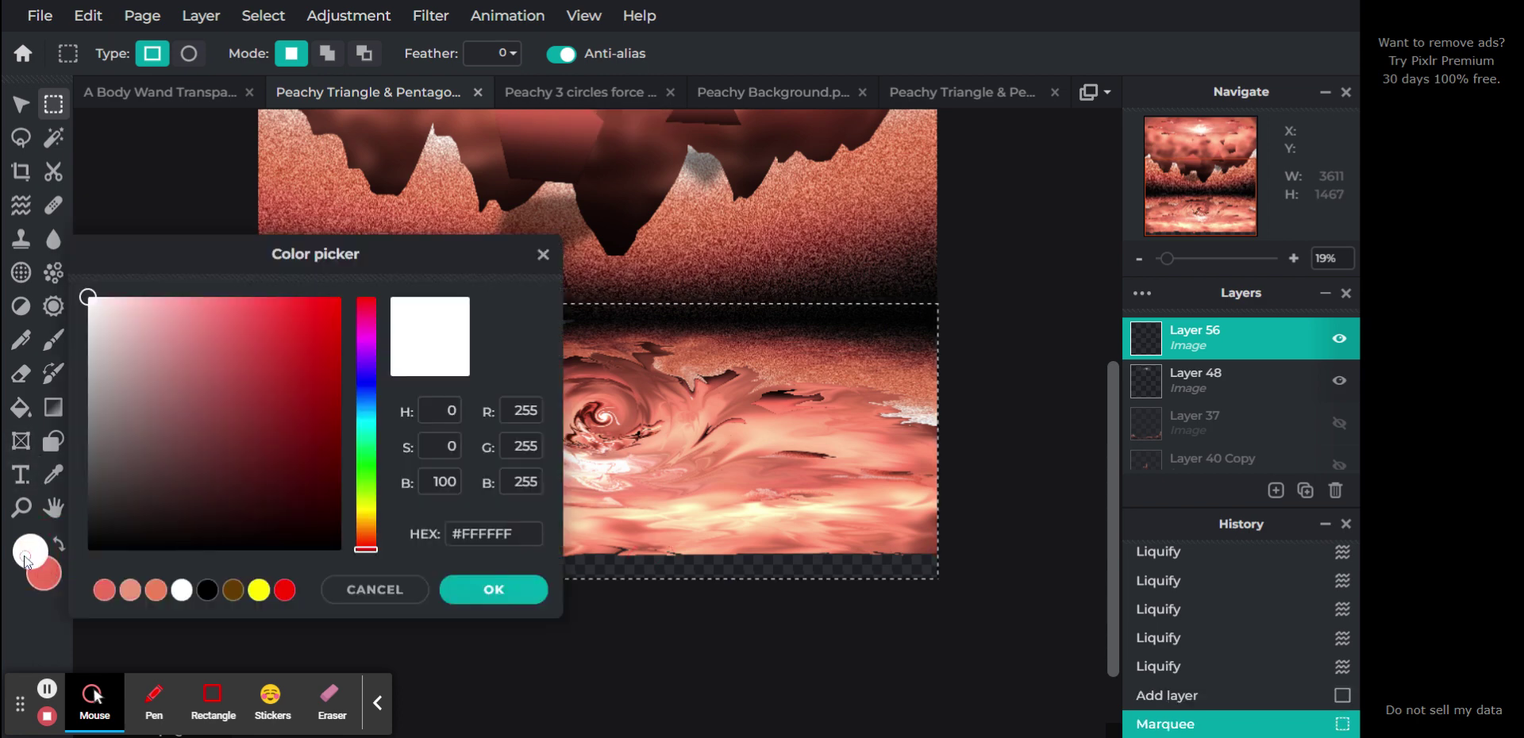
left_click(216, 592)
left_click(493, 589)
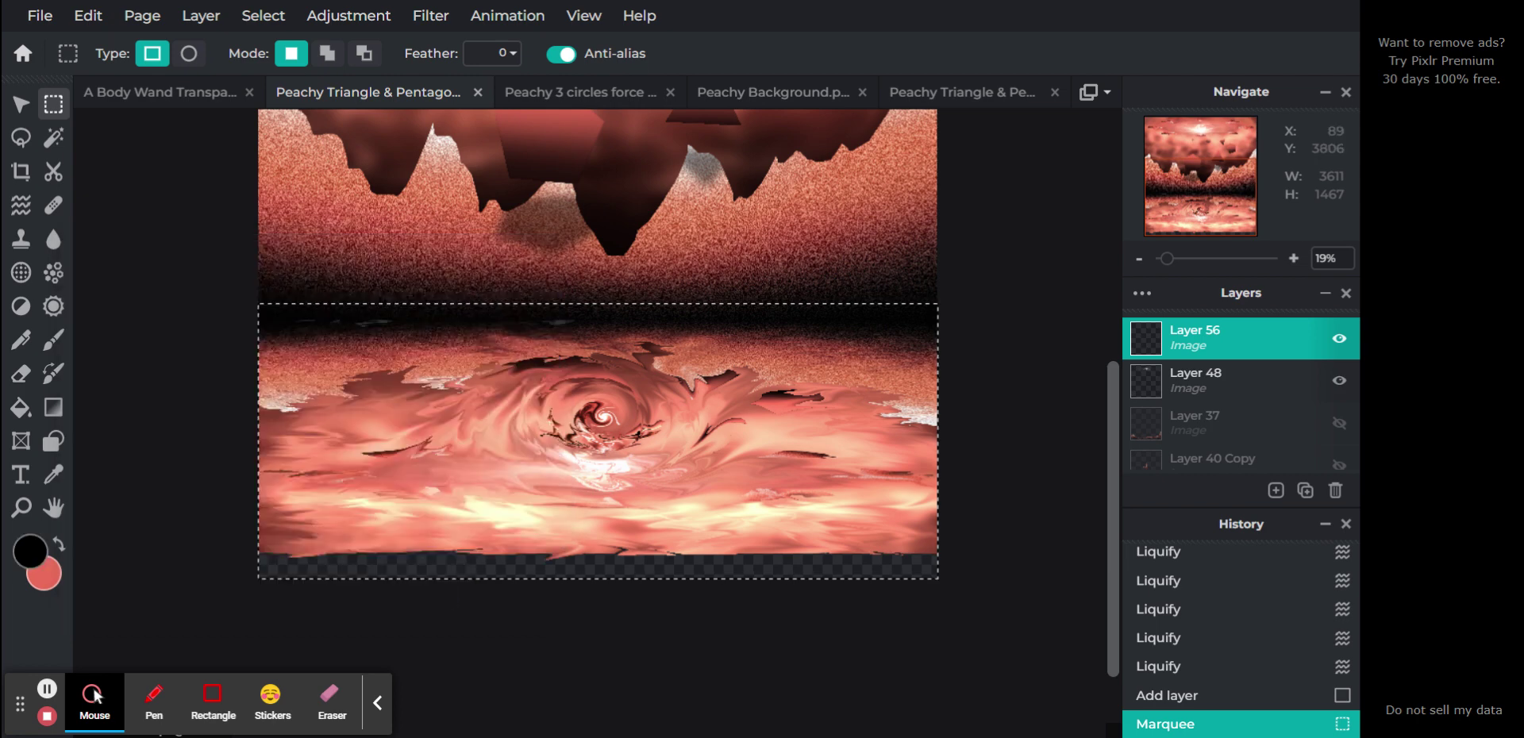
left_click(20, 407)
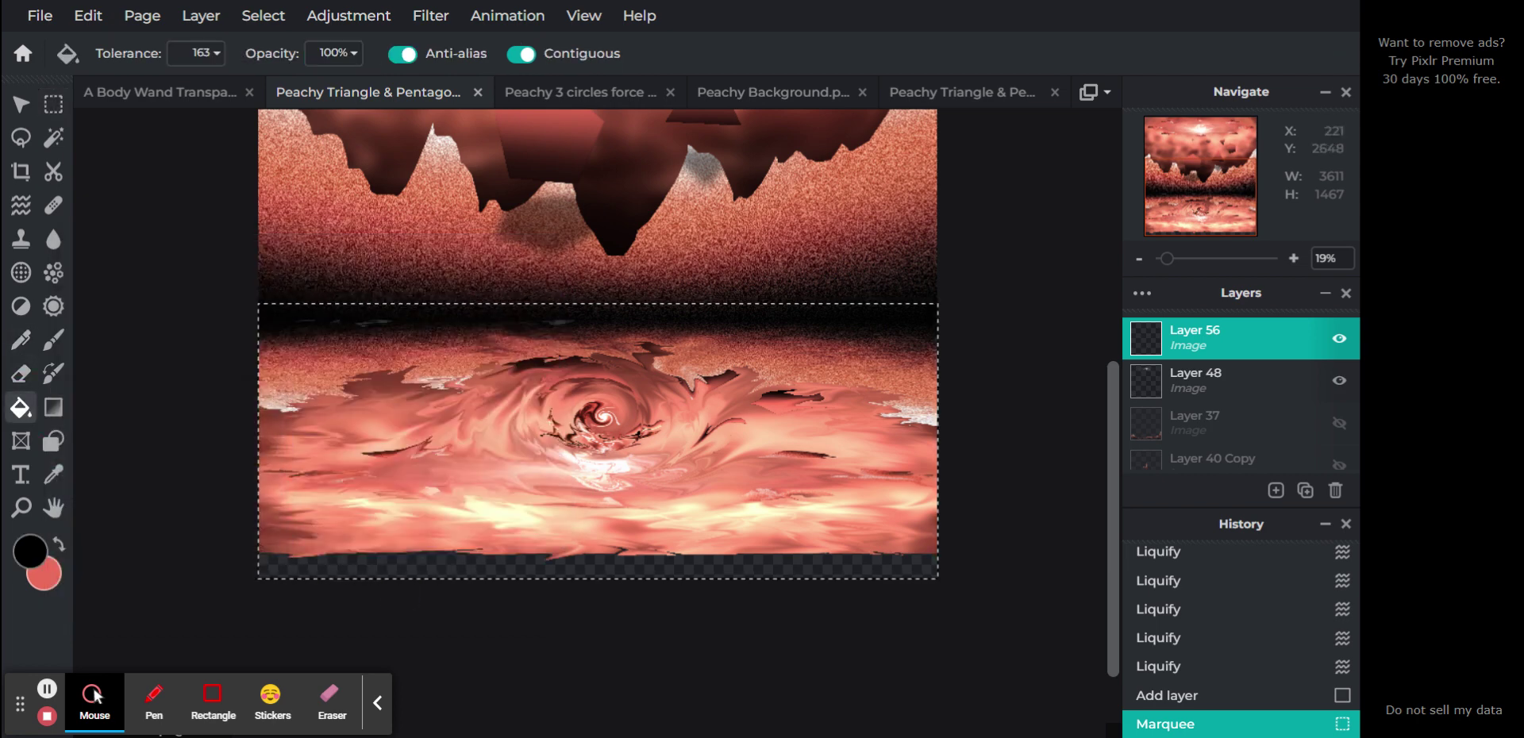
left_click(476, 339)
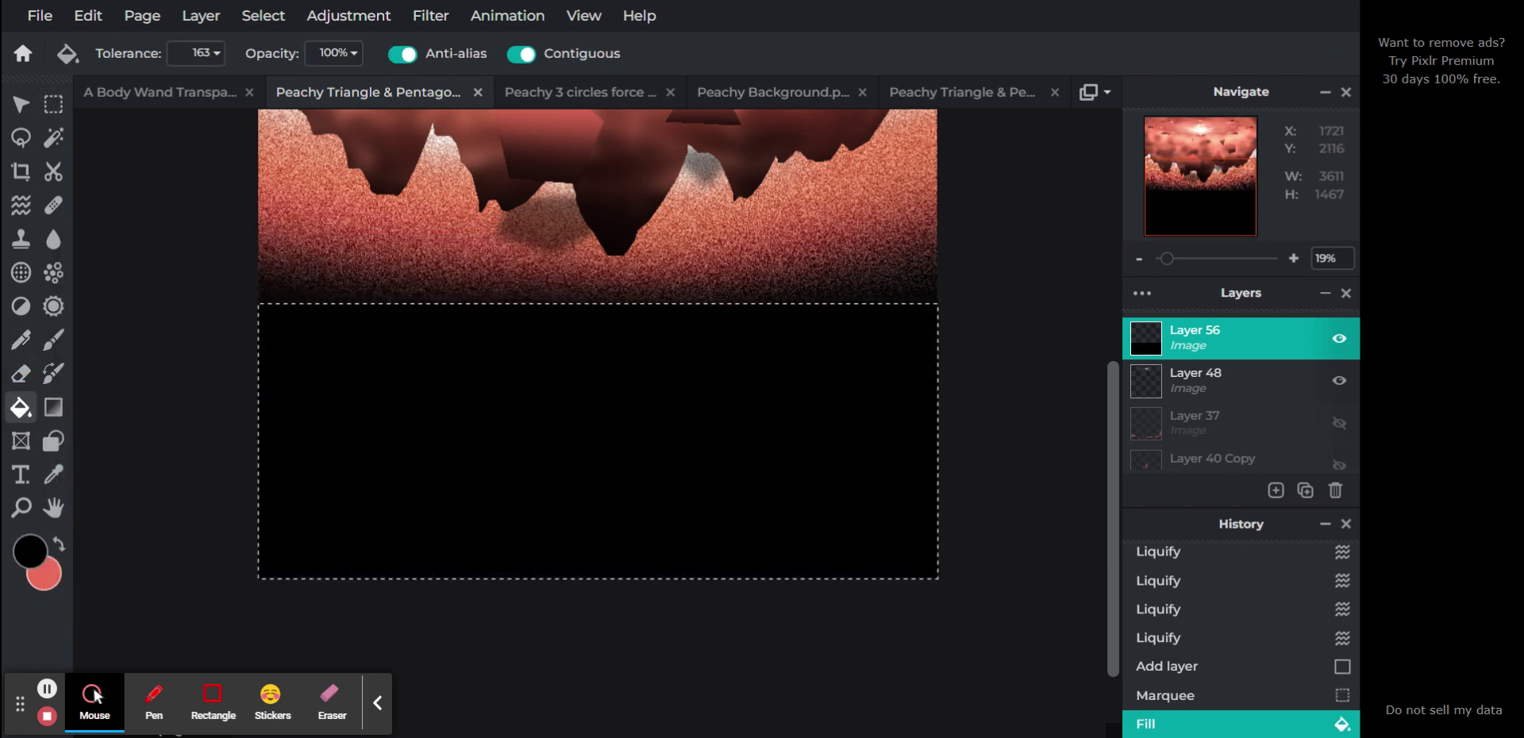
key("ctrl+d")
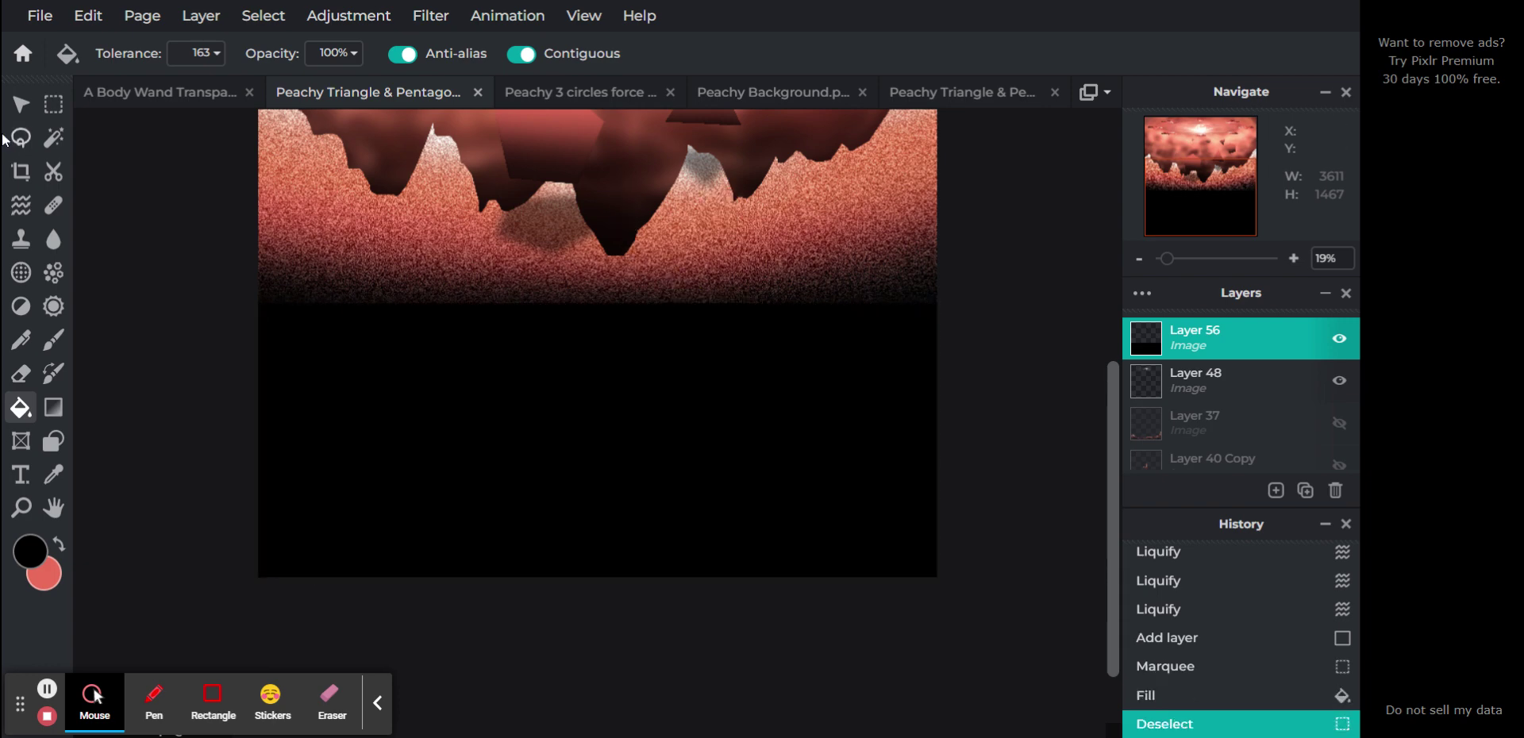
Reorder the black layer to sit directly beneath the swirl layer, and lower its upper edge slightly towards the horizon.
left_click(20, 109)
left_click_drag(1187, 340, 1202, 363)
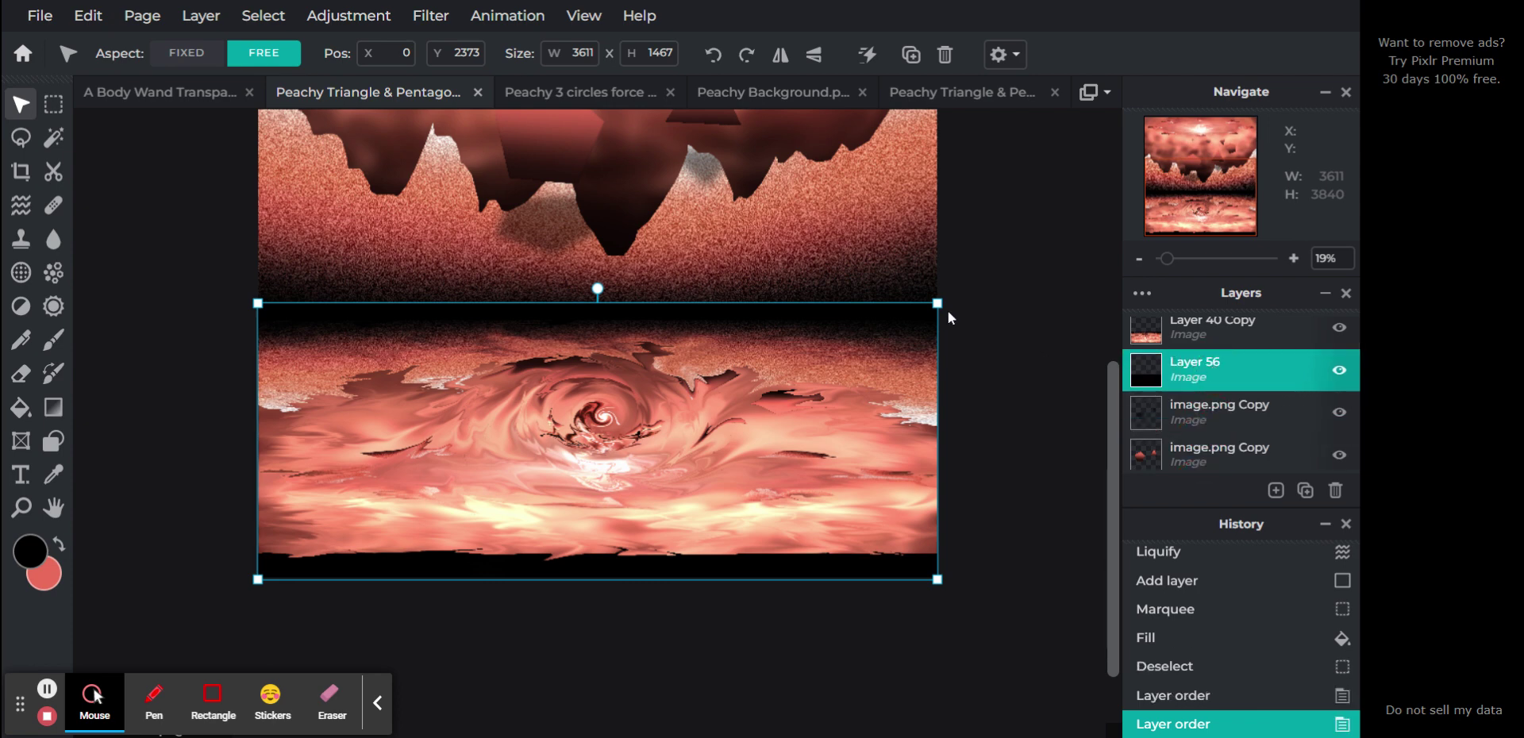
left_click_drag(939, 304, 942, 322)
left_click(1103, 369)
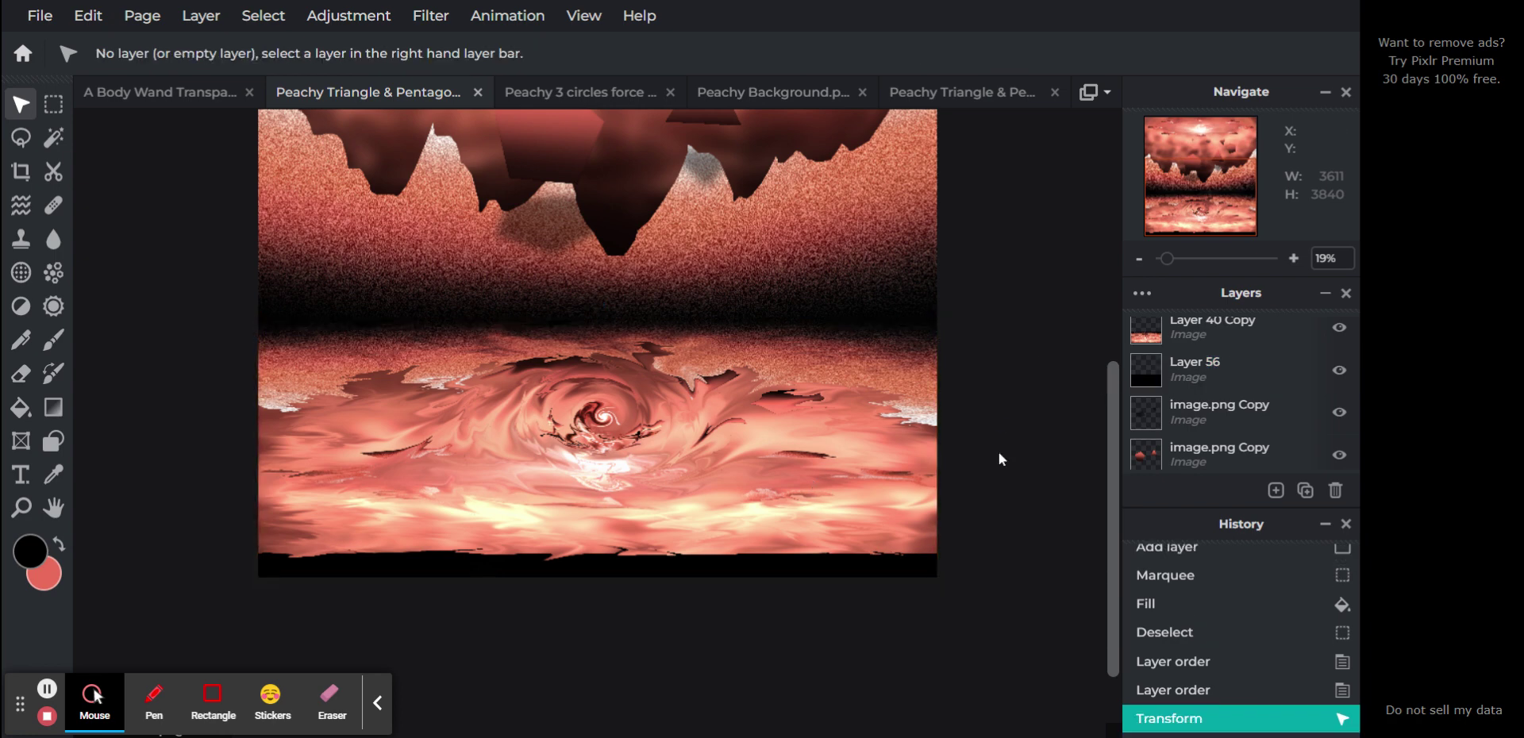
Merge the swirl layer with the black Layer 56 directly beneath it.
left_click(20, 373)
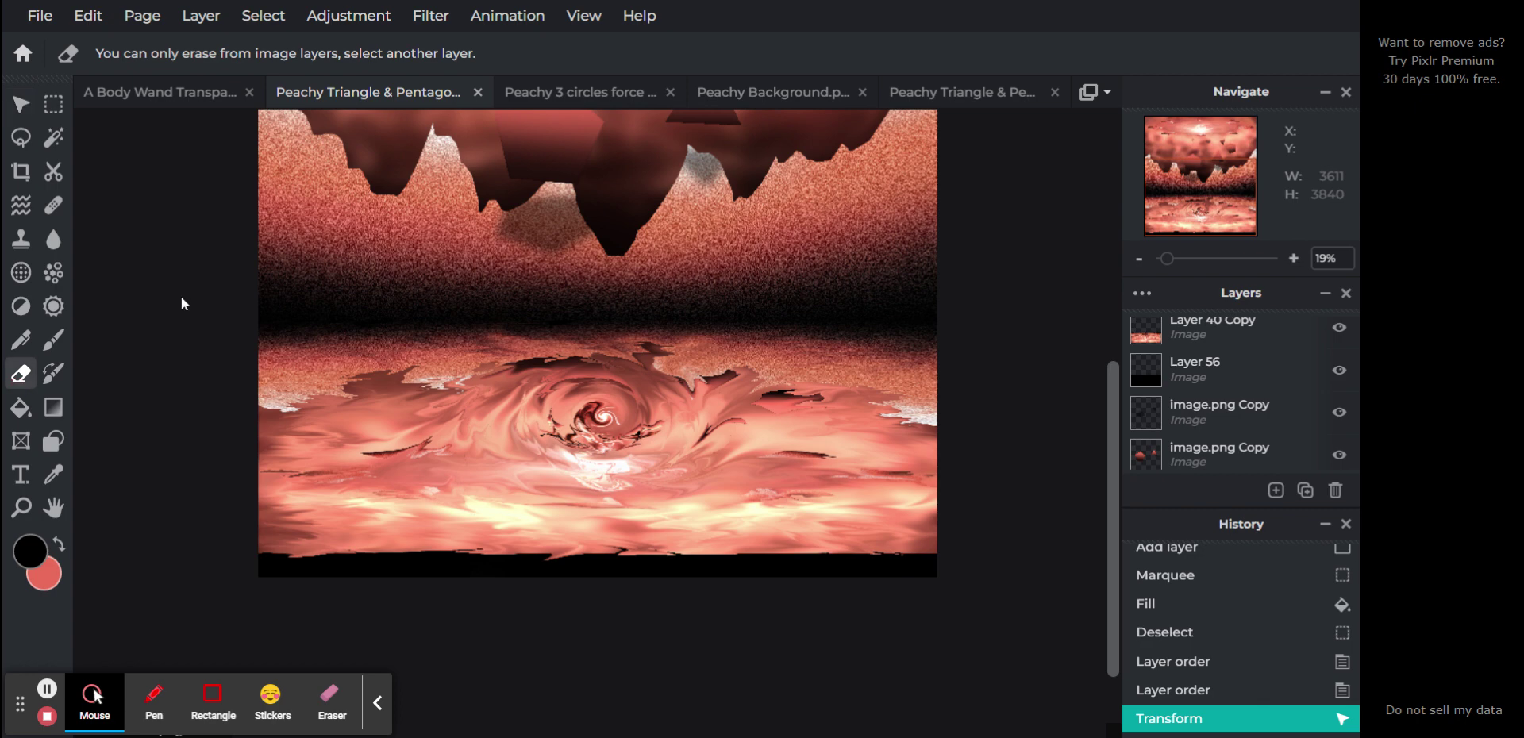
double_click(1236, 341)
left_click(991, 612)
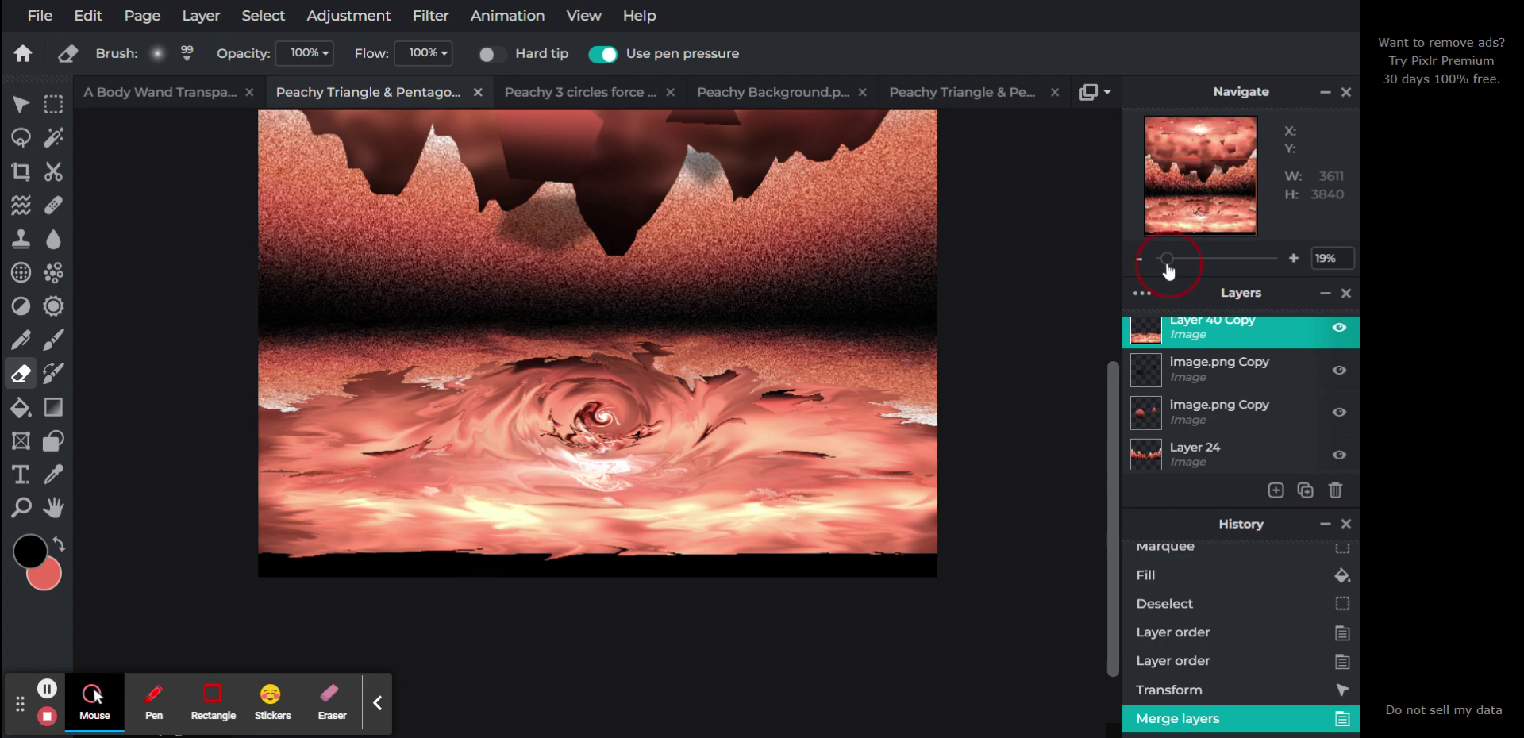
Try erasing part of the black strip along the image's bottom edge with a 1000 px eraser, and revert to the merged state.
left_click_drag(1167, 264, 1171, 265)
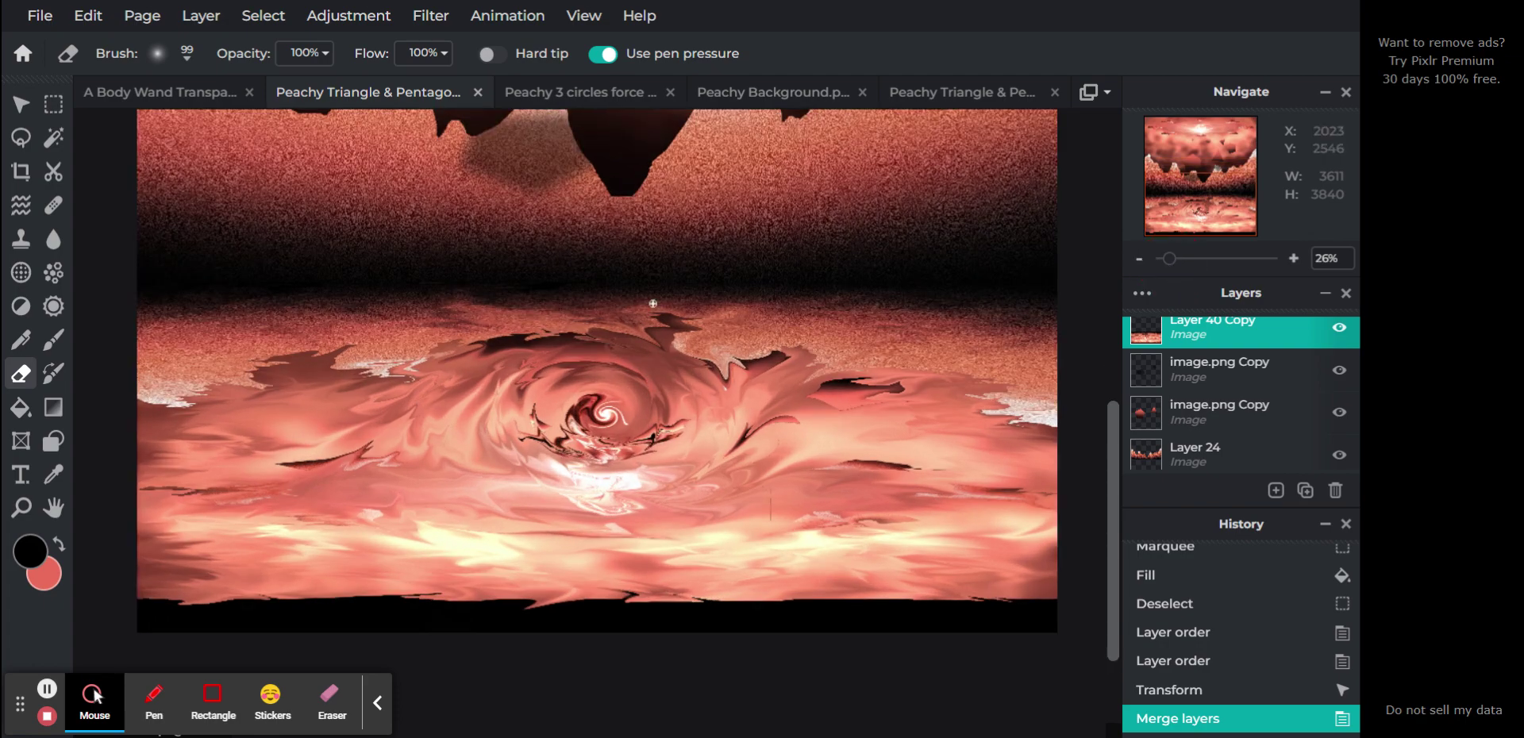
left_click(182, 56)
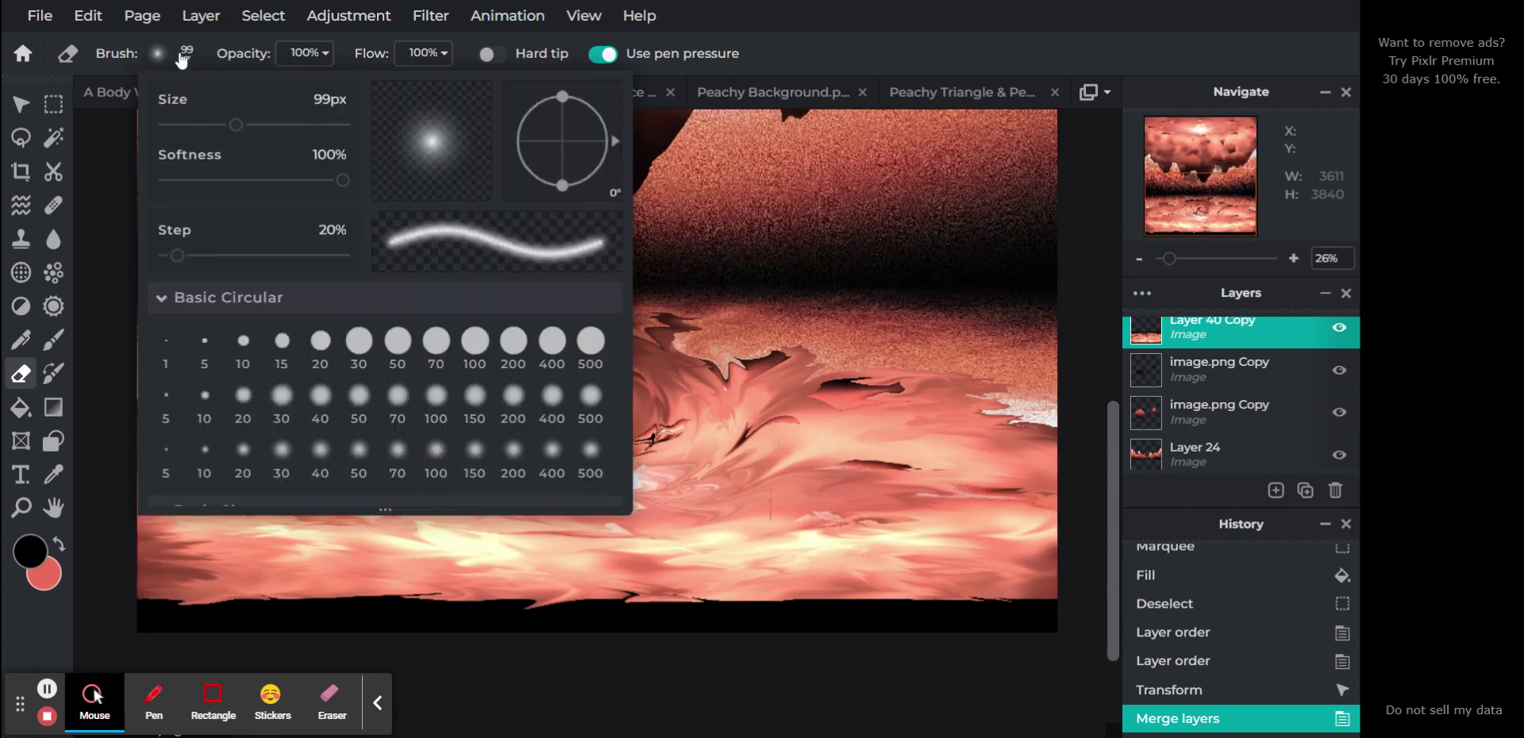
left_click_drag(286, 125, 398, 127)
left_click(804, 56)
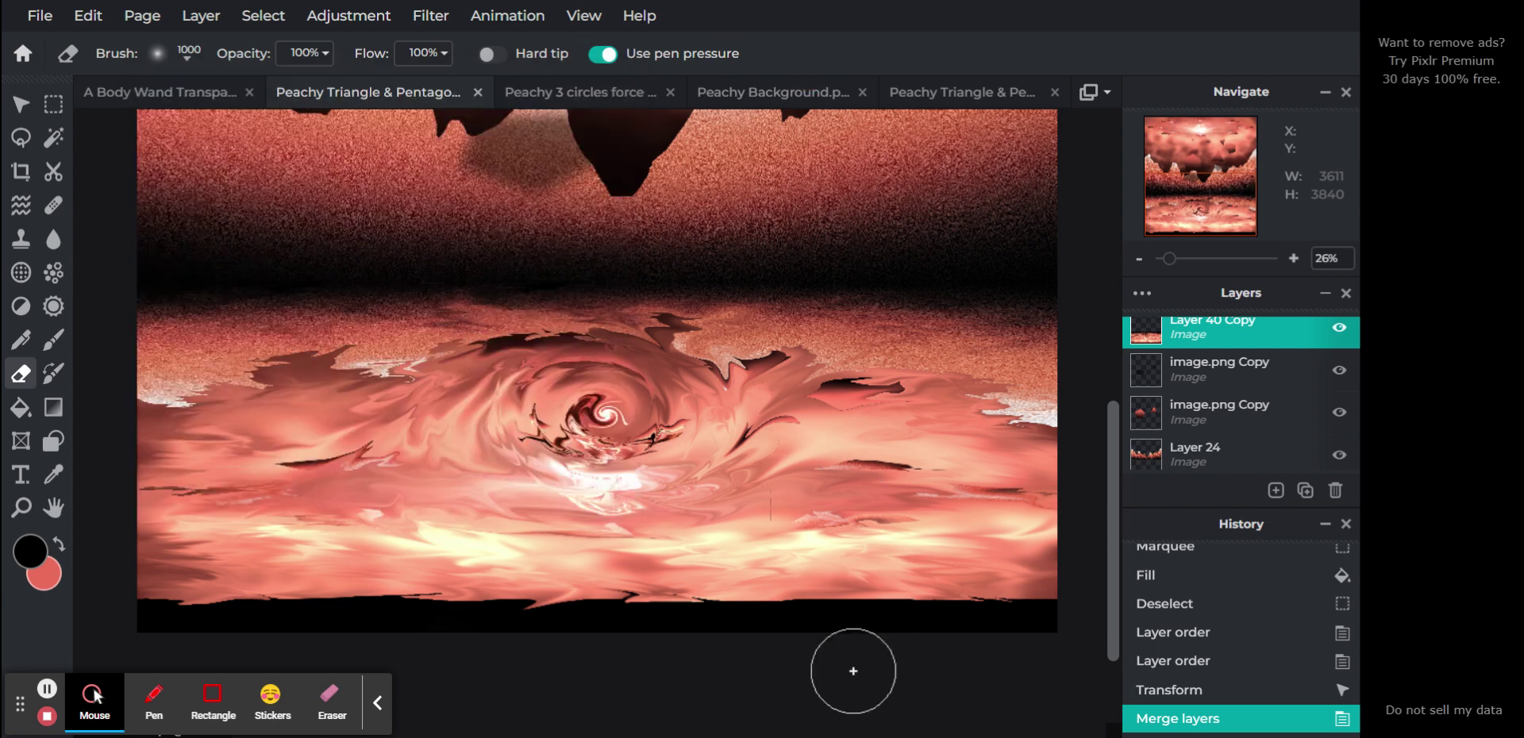
mouse_move(827, 666)
left_mouse_down()
mouse_move(998, 670)
mouse_move(847, 687)
mouse_move(916, 693)
mouse_move(1091, 674)
mouse_move(1140, 652)
mouse_move(1048, 663)
mouse_move(1153, 704)
left_mouse_up()
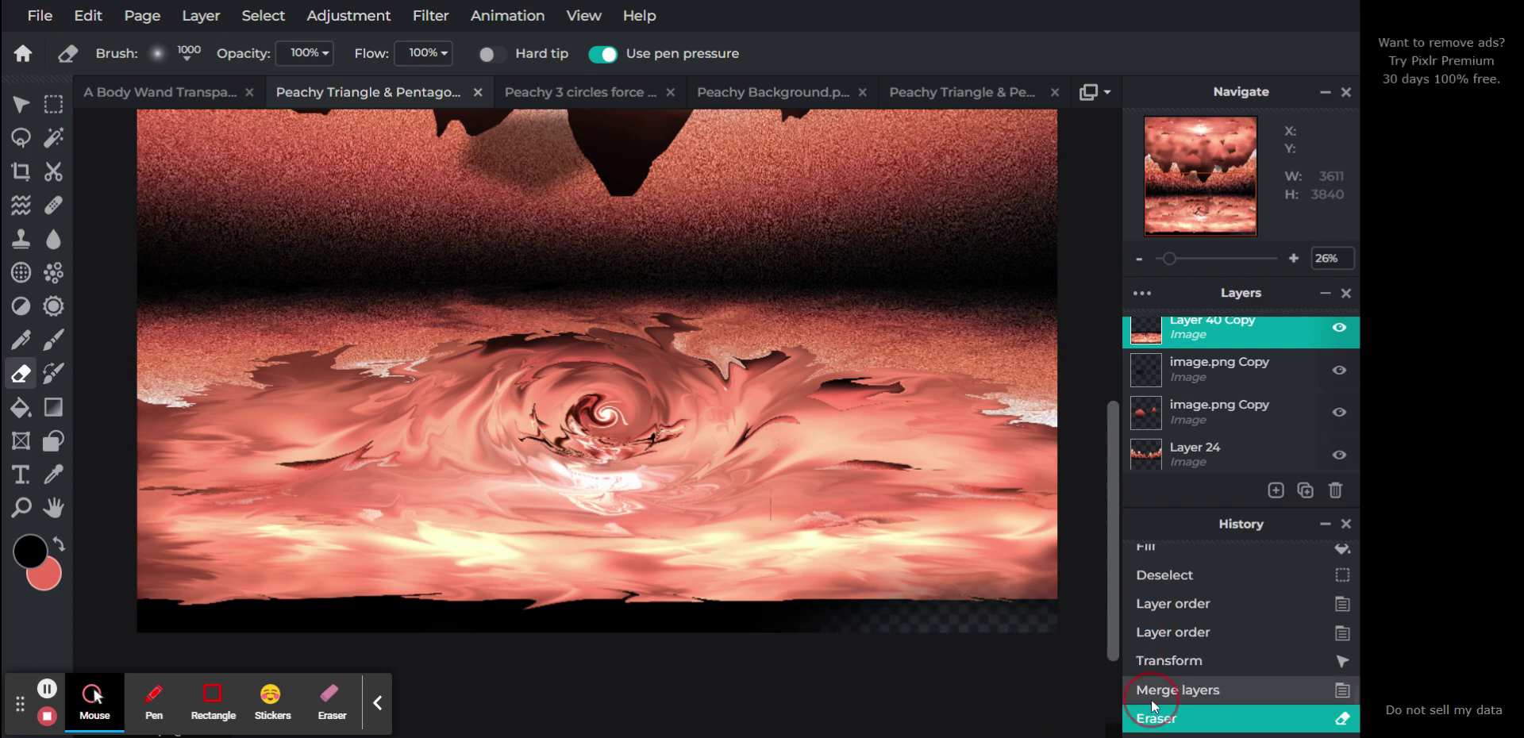
left_click(1175, 695)
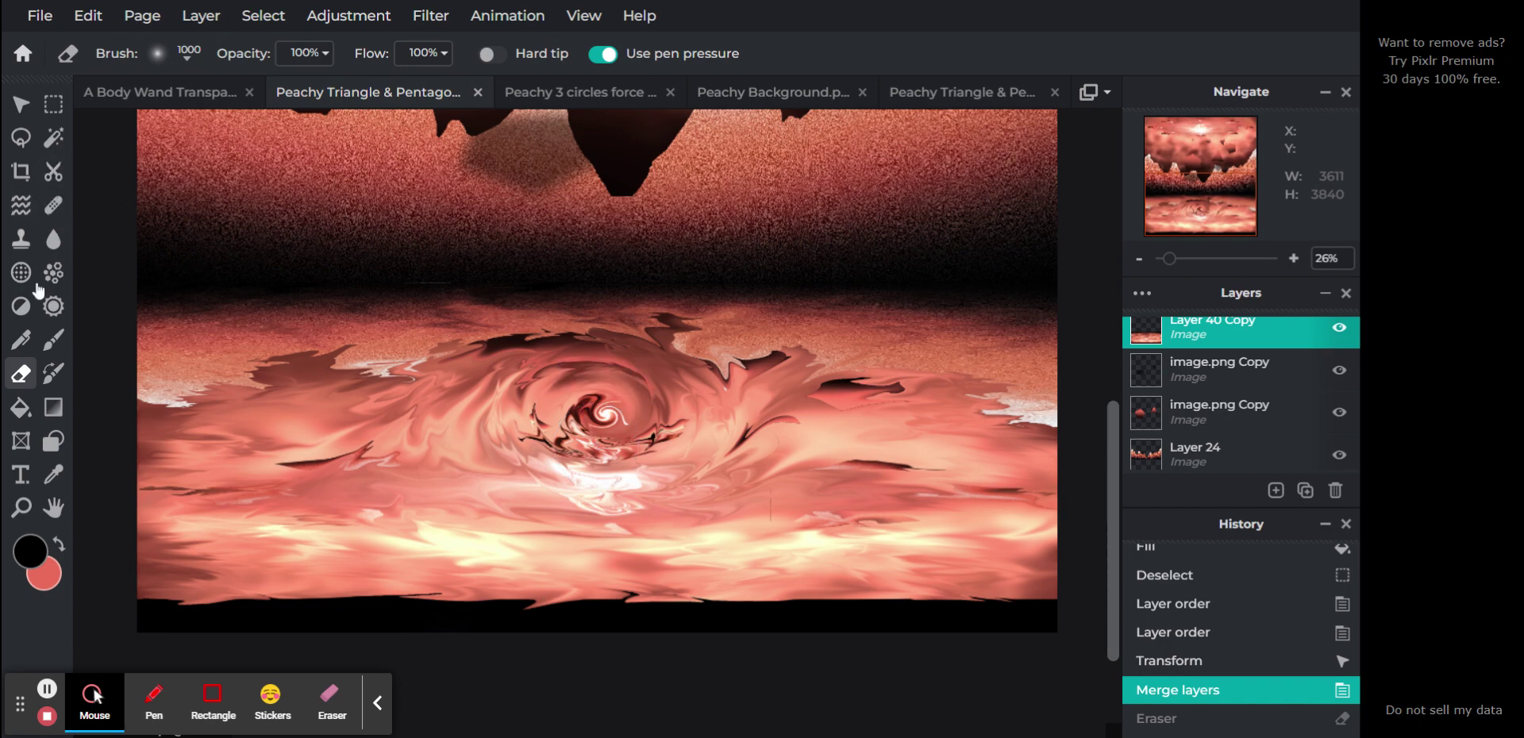
Paint black along the image's bottom edge with a 1000 px circular brush at 100% softness, blending the pool into the black strip.
left_click(55, 341)
left_click(188, 64)
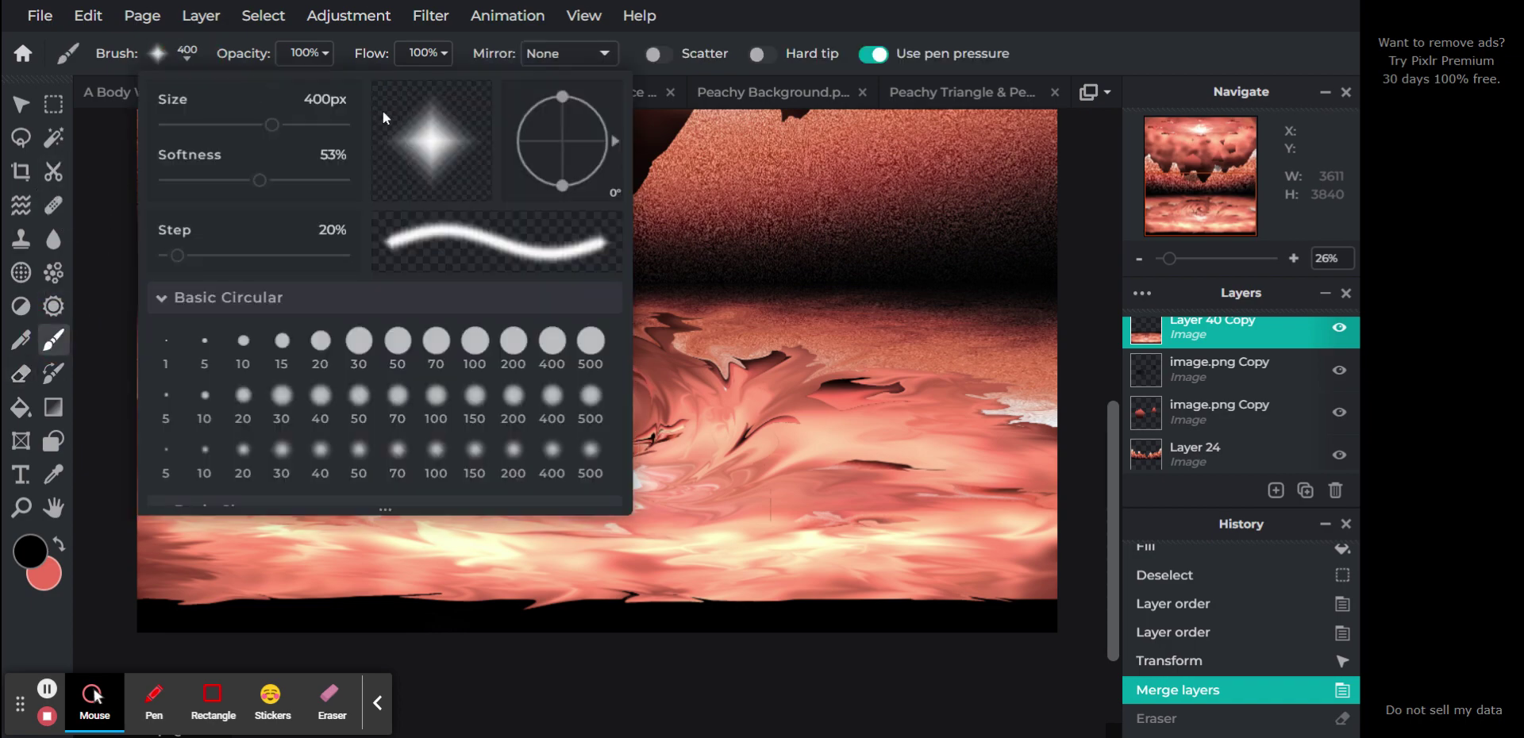
left_click(591, 341)
left_click_drag(327, 181, 349, 181)
left_click_drag(333, 125, 353, 124)
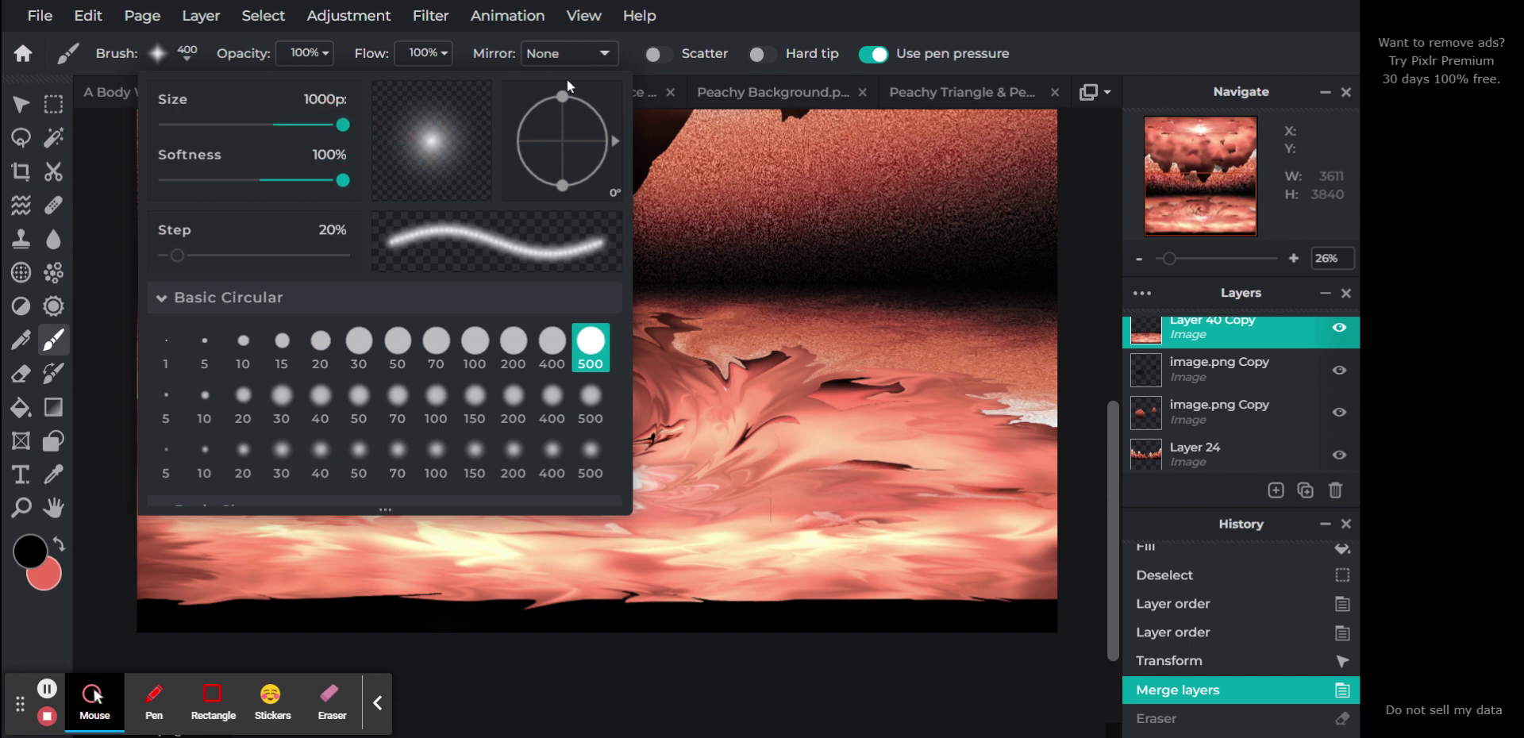
left_click(735, 13)
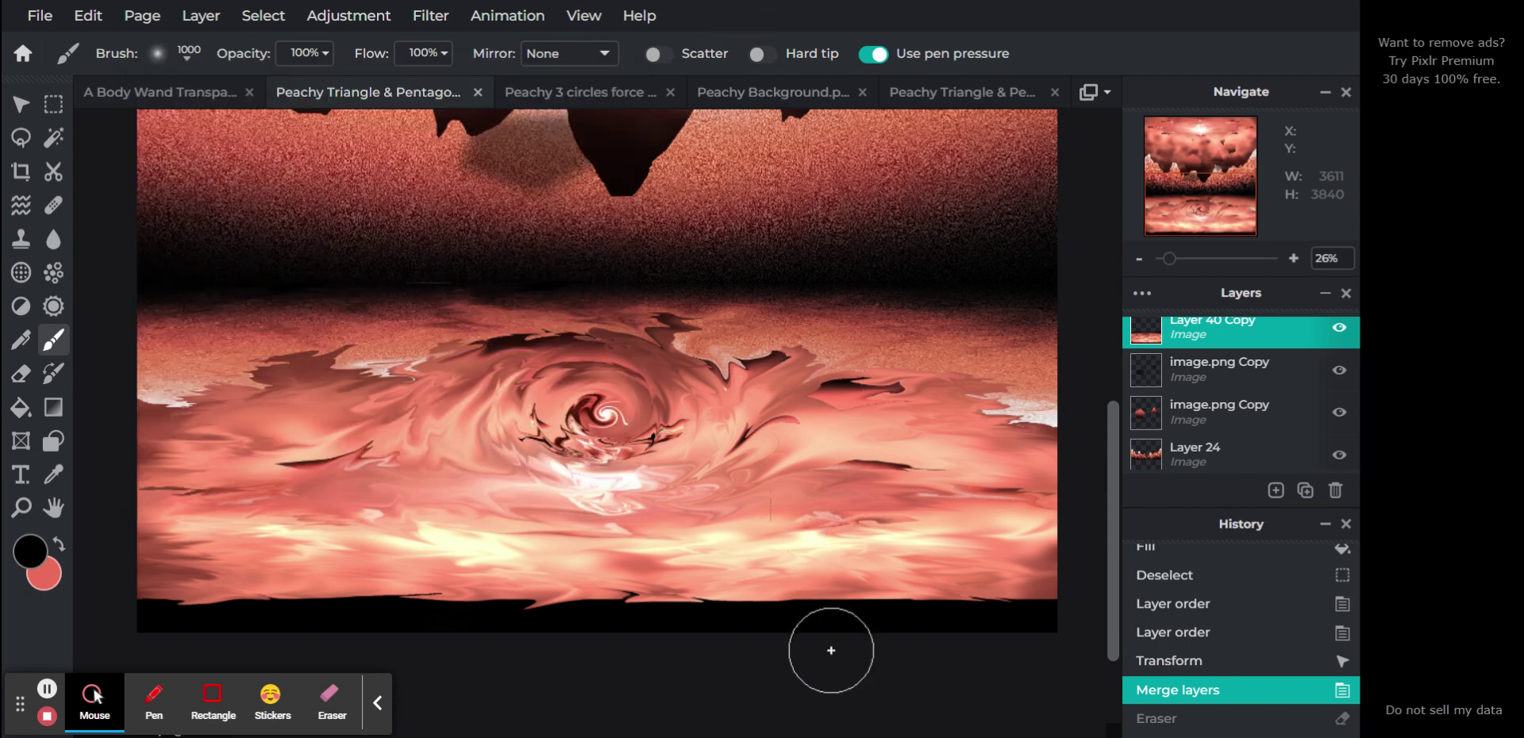
mouse_move(846, 659)
left_mouse_down()
mouse_move(1110, 666)
mouse_move(1153, 646)
mouse_move(1156, 618)
mouse_move(999, 640)
mouse_move(973, 670)
mouse_move(1054, 672)
mouse_move(49, 666)
mouse_move(49, 681)
mouse_move(82, 661)
mouse_move(448, 650)
mouse_move(518, 662)
mouse_move(435, 663)
mouse_move(516, 715)
mouse_move(446, 681)
mouse_move(497, 664)
mouse_move(381, 674)
mouse_move(473, 658)
mouse_move(413, 666)
mouse_move(441, 646)
mouse_move(471, 650)
mouse_move(419, 659)
mouse_move(697, 667)
mouse_move(611, 662)
mouse_move(591, 686)
mouse_move(551, 677)
mouse_move(764, 642)
mouse_move(549, 654)
mouse_move(793, 663)
mouse_move(983, 627)
mouse_move(942, 662)
mouse_move(1123, 618)
mouse_move(877, 679)
mouse_move(724, 680)
left_mouse_up()
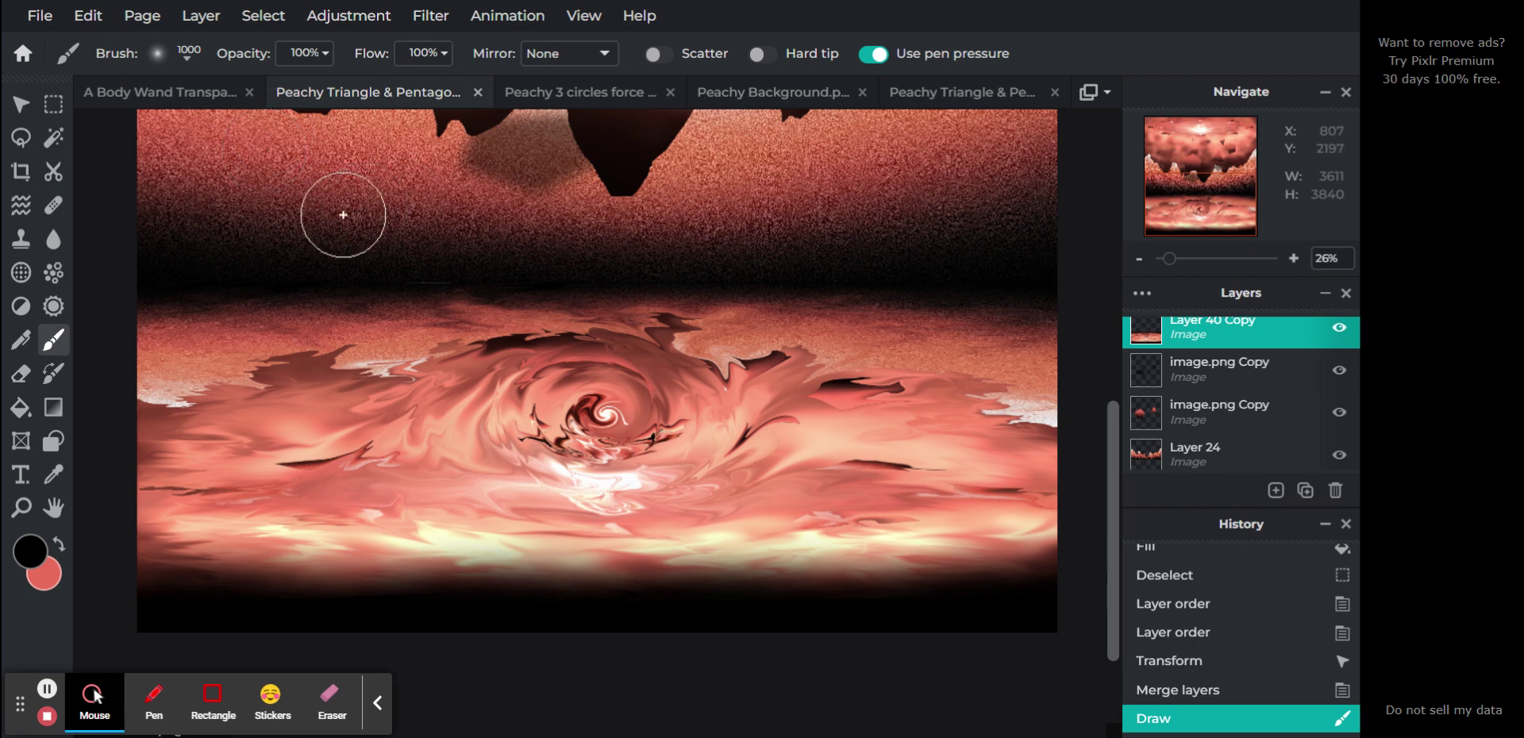
Show the hidden Layer 37 foreground rocks and the hidden Layer 40 Copy figure, and deselect the current layer.
left_click(21, 104)
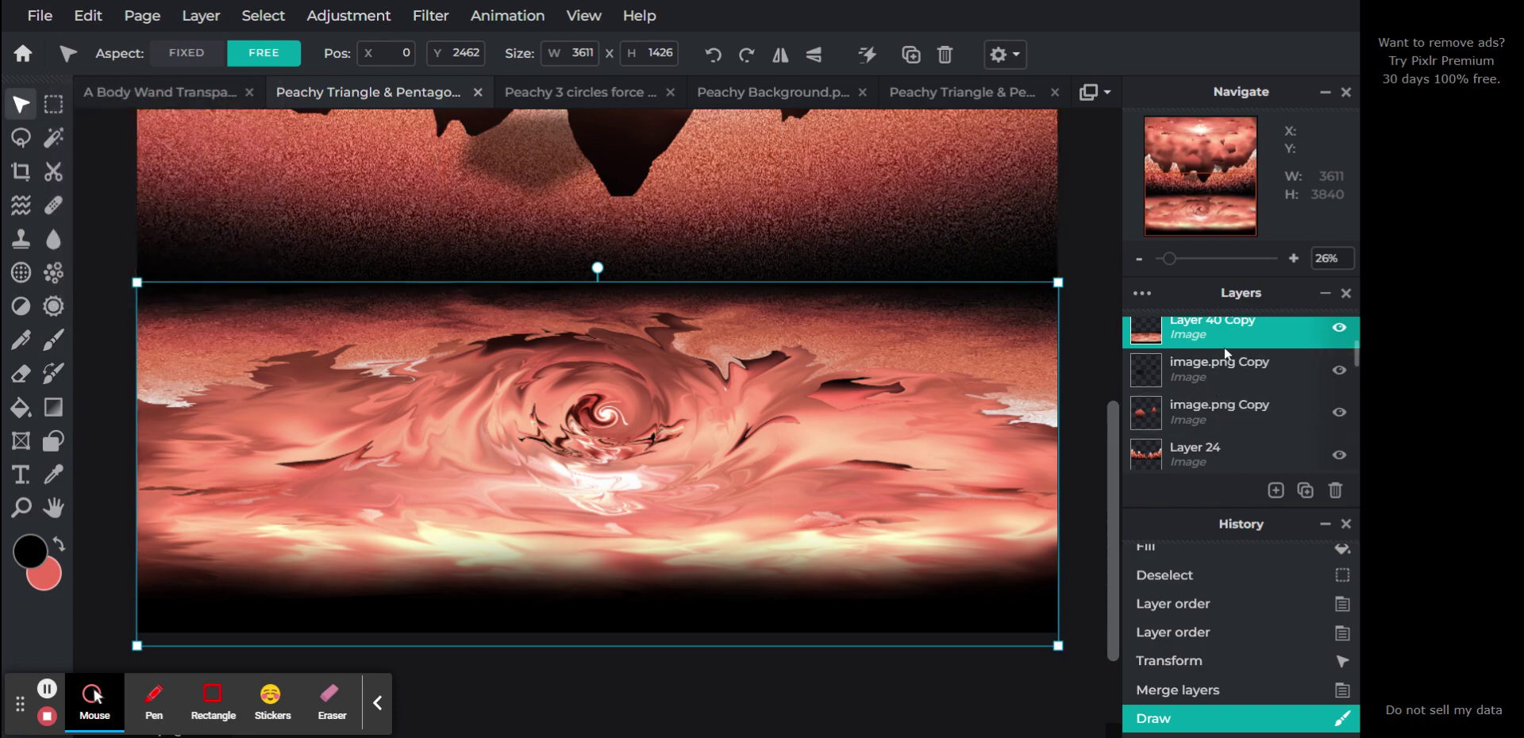
scroll(1223, 346, "down", 2)
scroll(1224, 346, "up", 4)
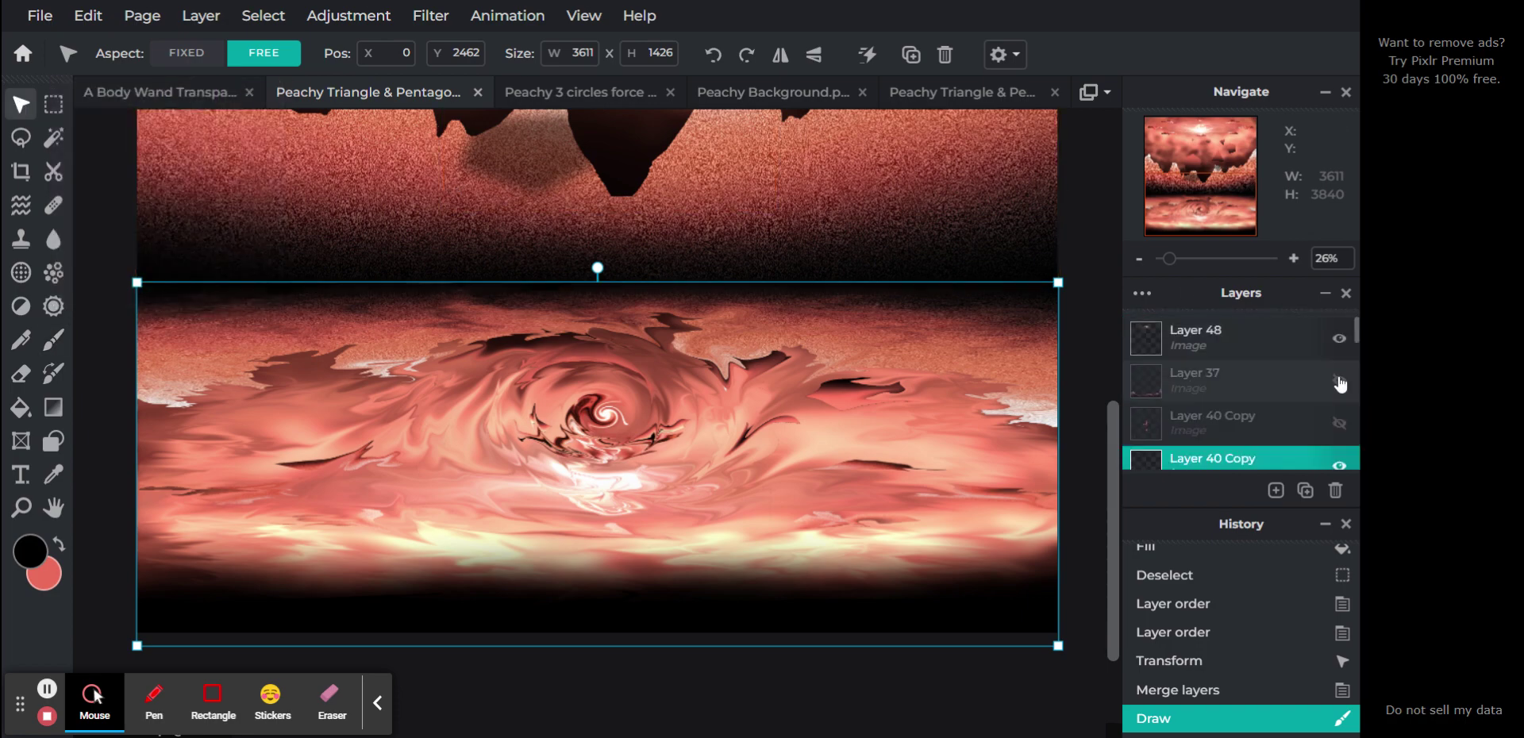
left_click(1337, 380)
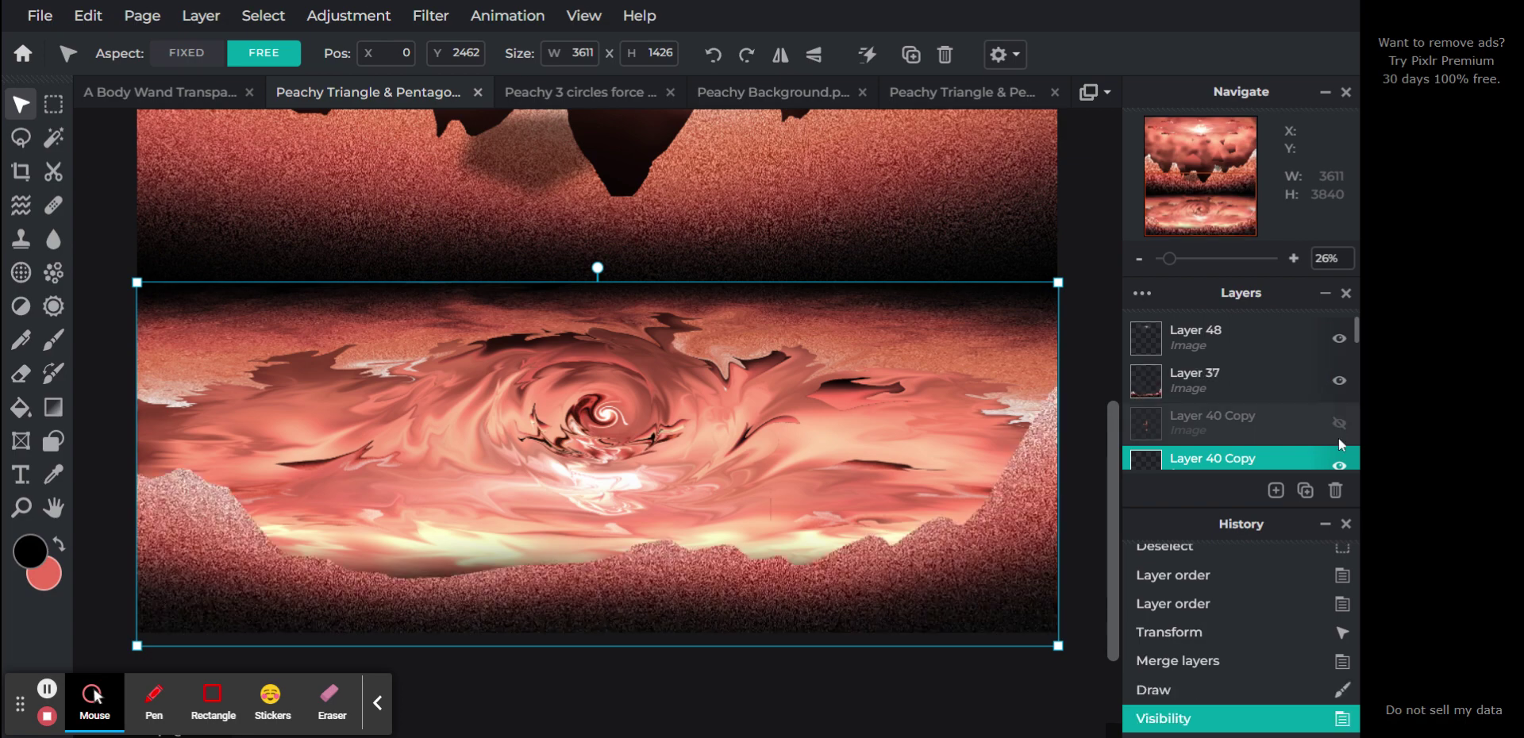
left_click(1339, 424)
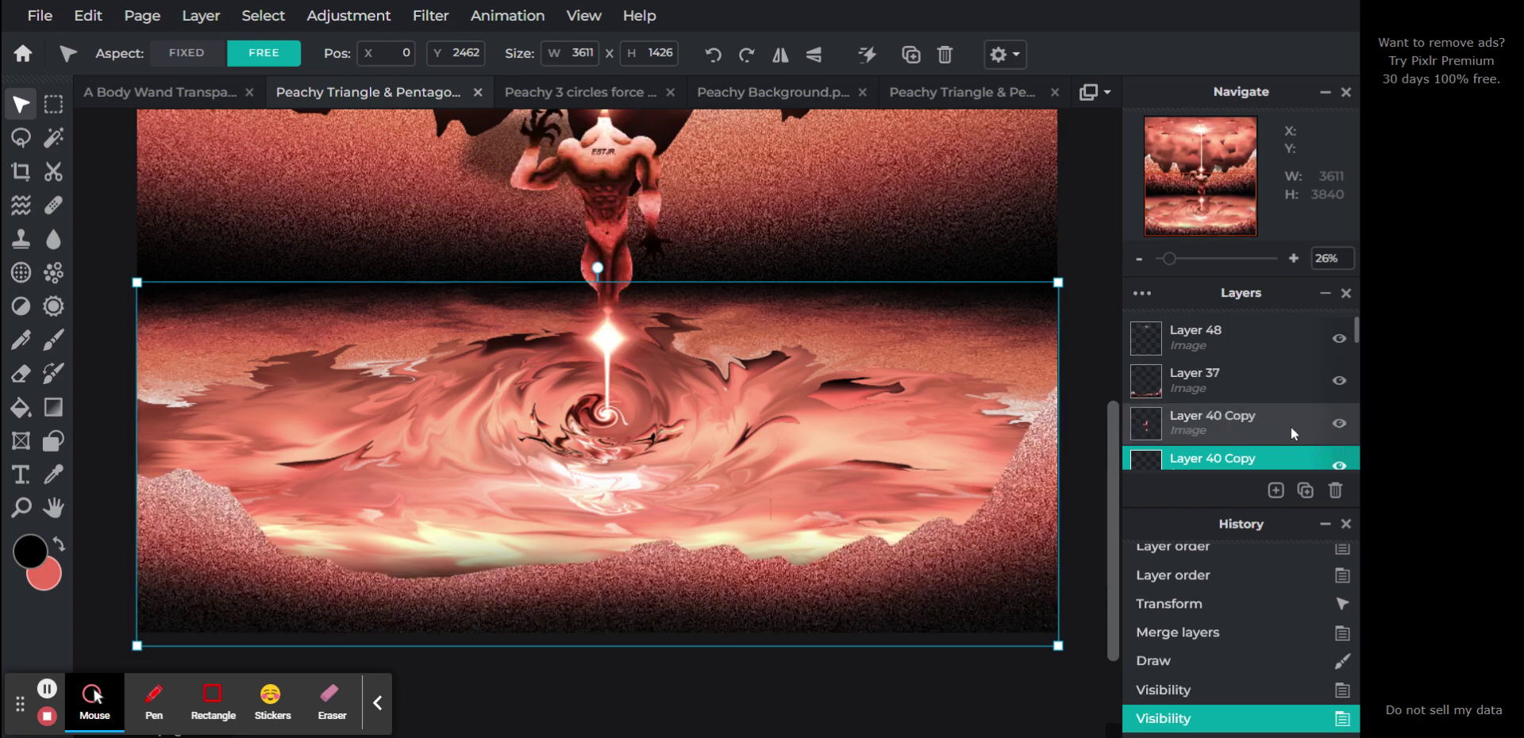
left_click(1168, 260)
left_click_drag(1168, 265, 1168, 270)
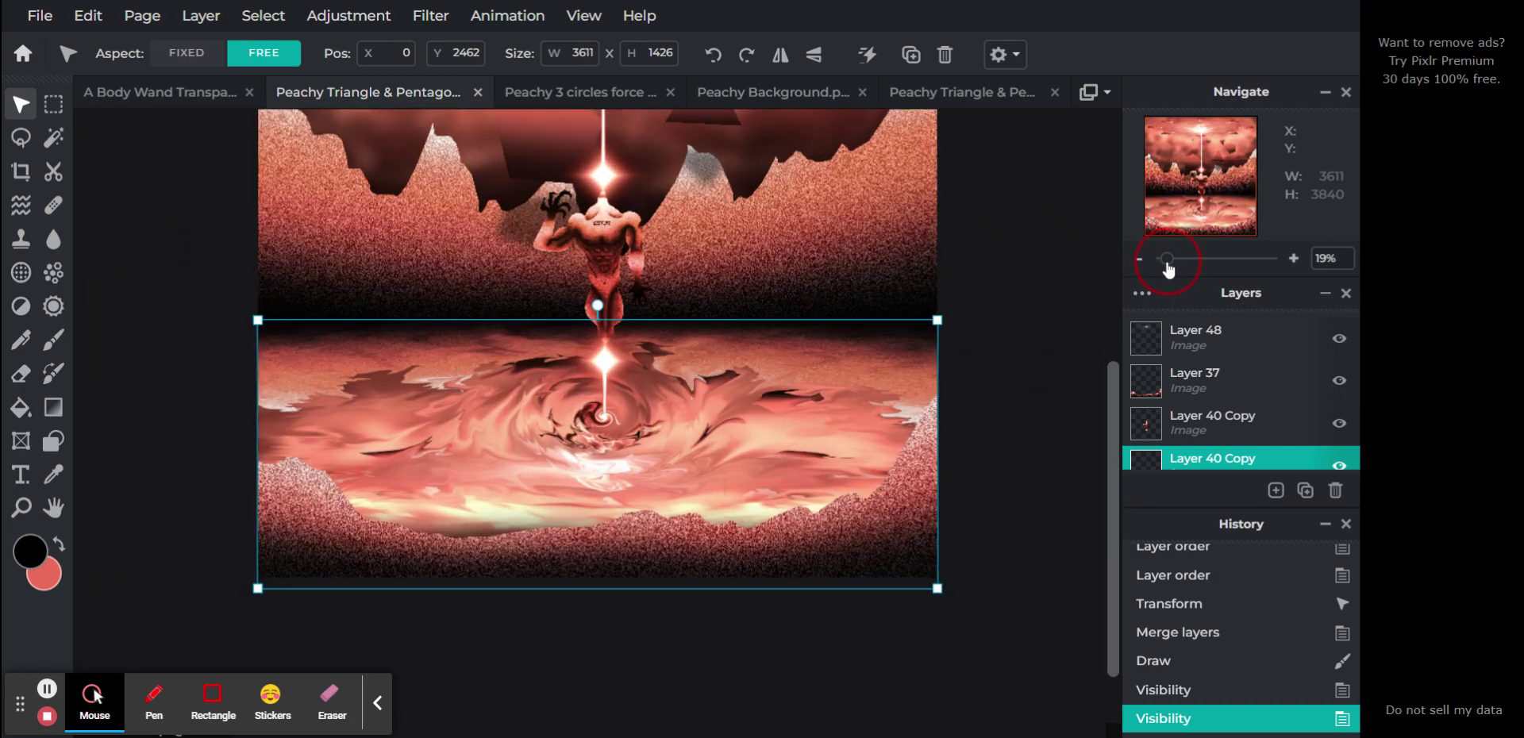
left_click(1010, 283)
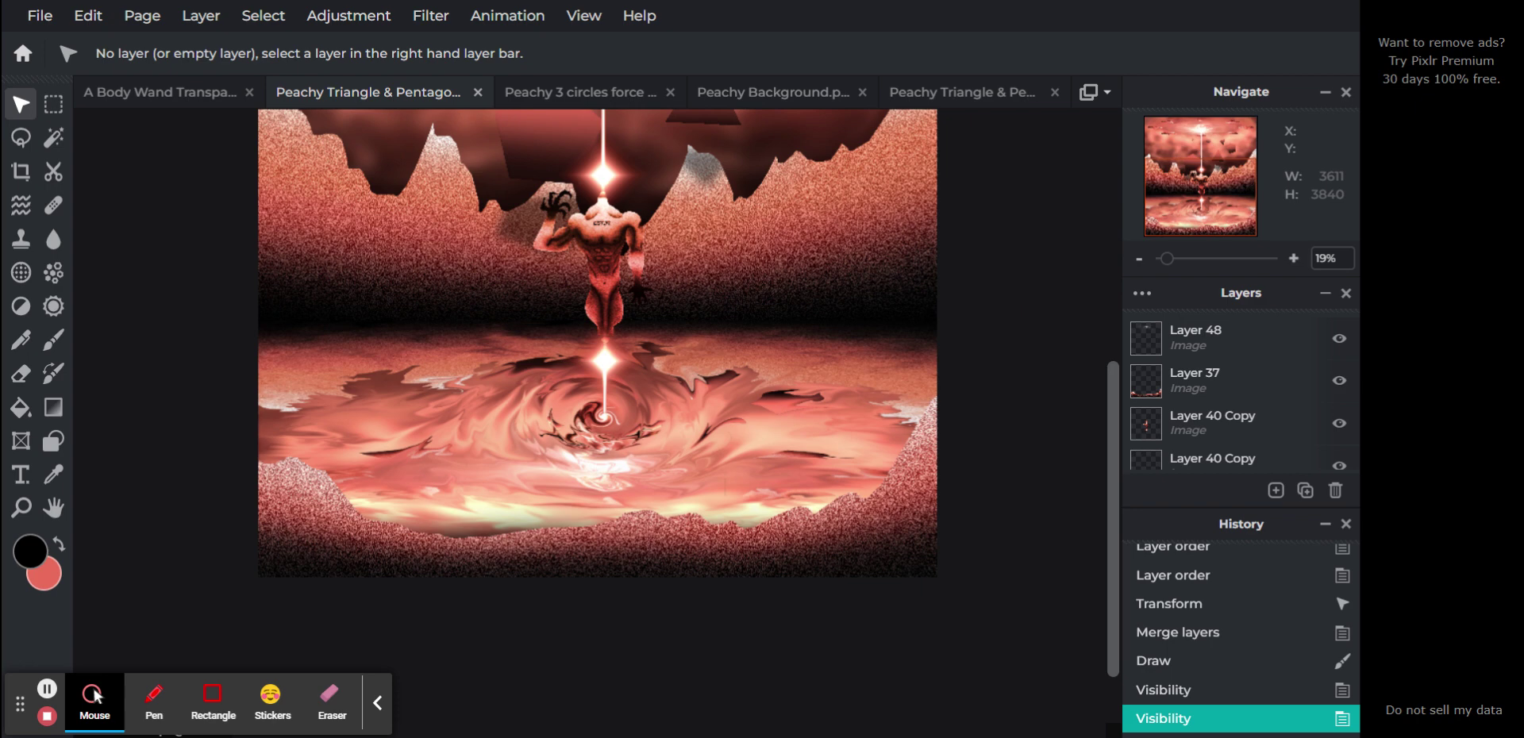
Shrink the pool's Layer 40 Copy vertically to 3611 × 1378 px to fit the canvas's lower edge, and deselect it.
scroll(1220, 422, "down", 3)
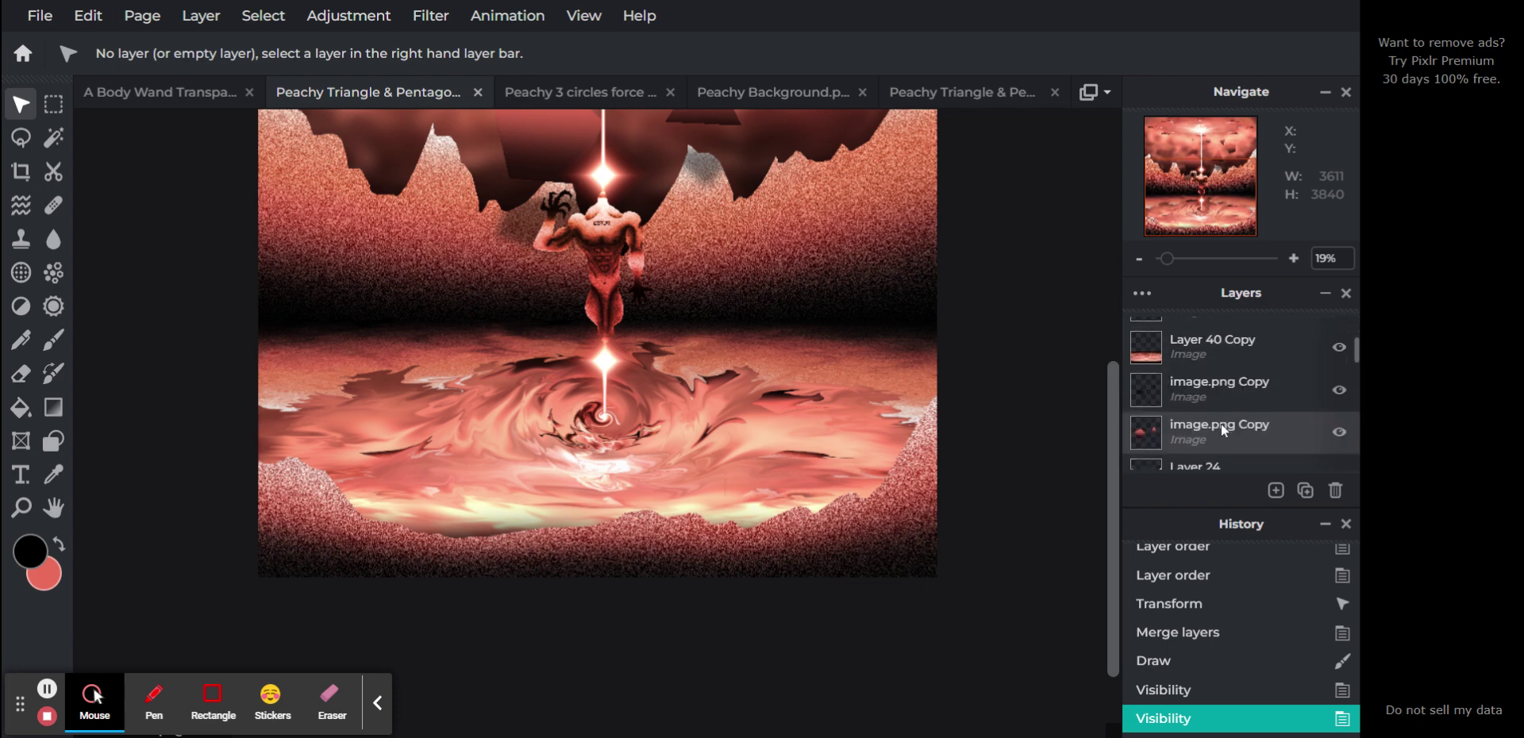
left_click(1240, 352)
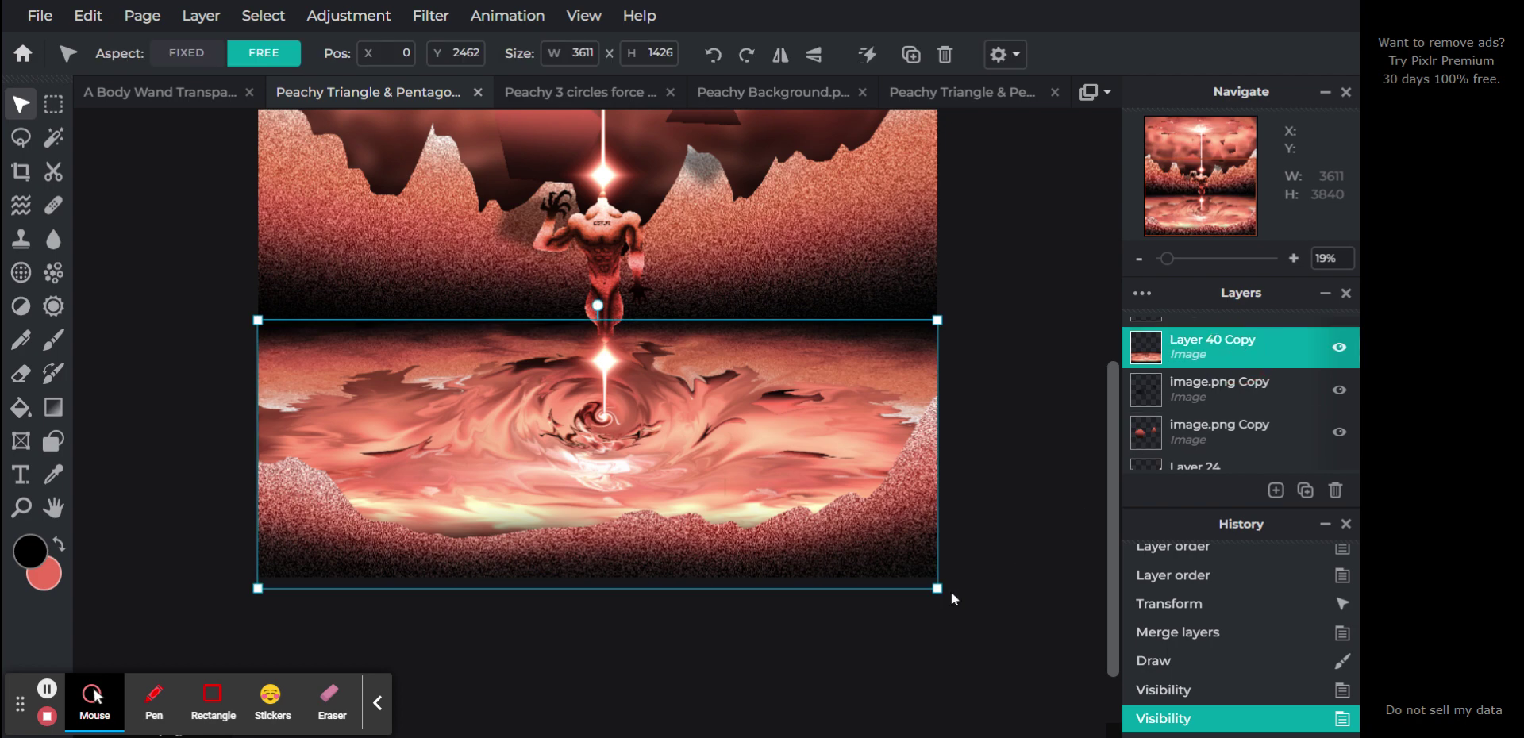
left_click_drag(937, 589, 937, 579)
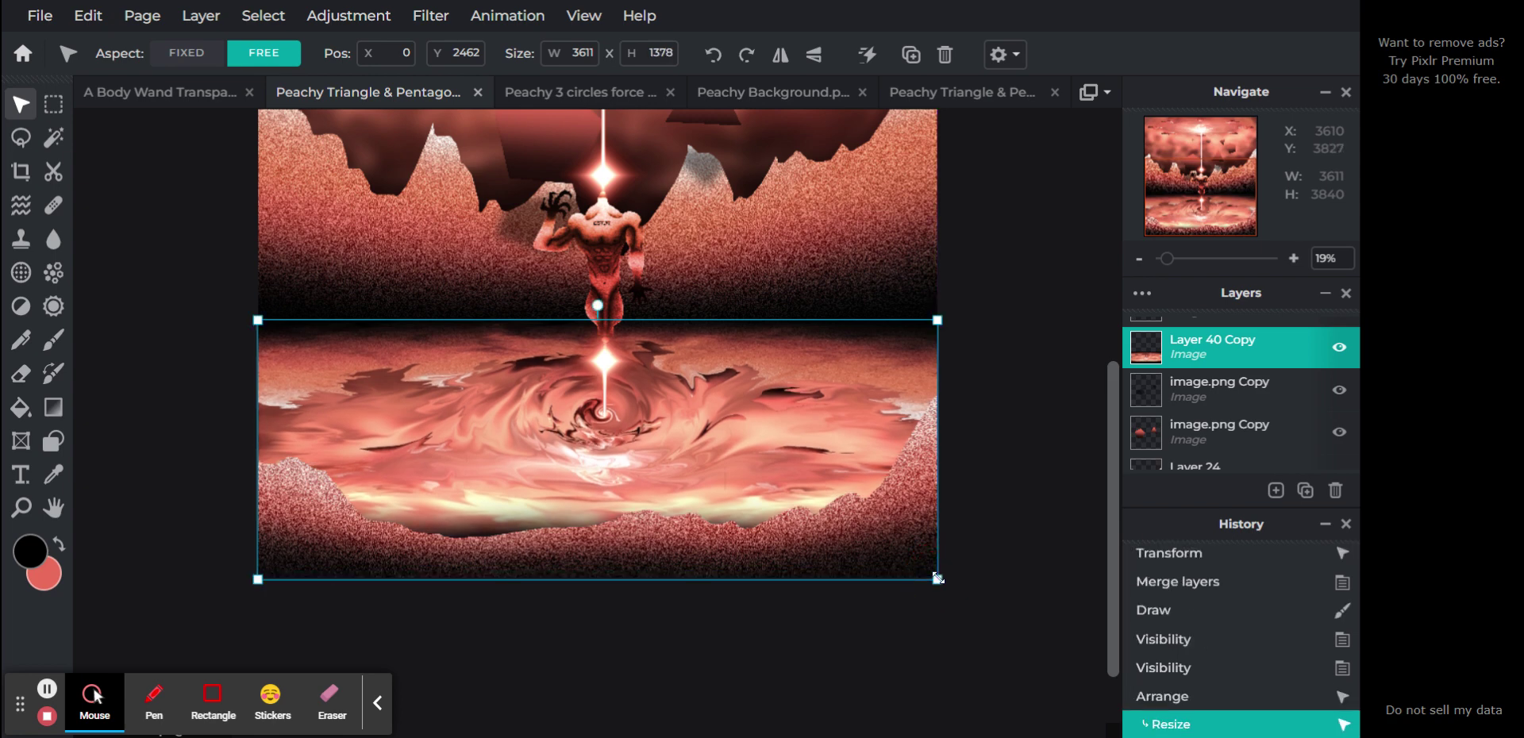
left_click(1003, 554)
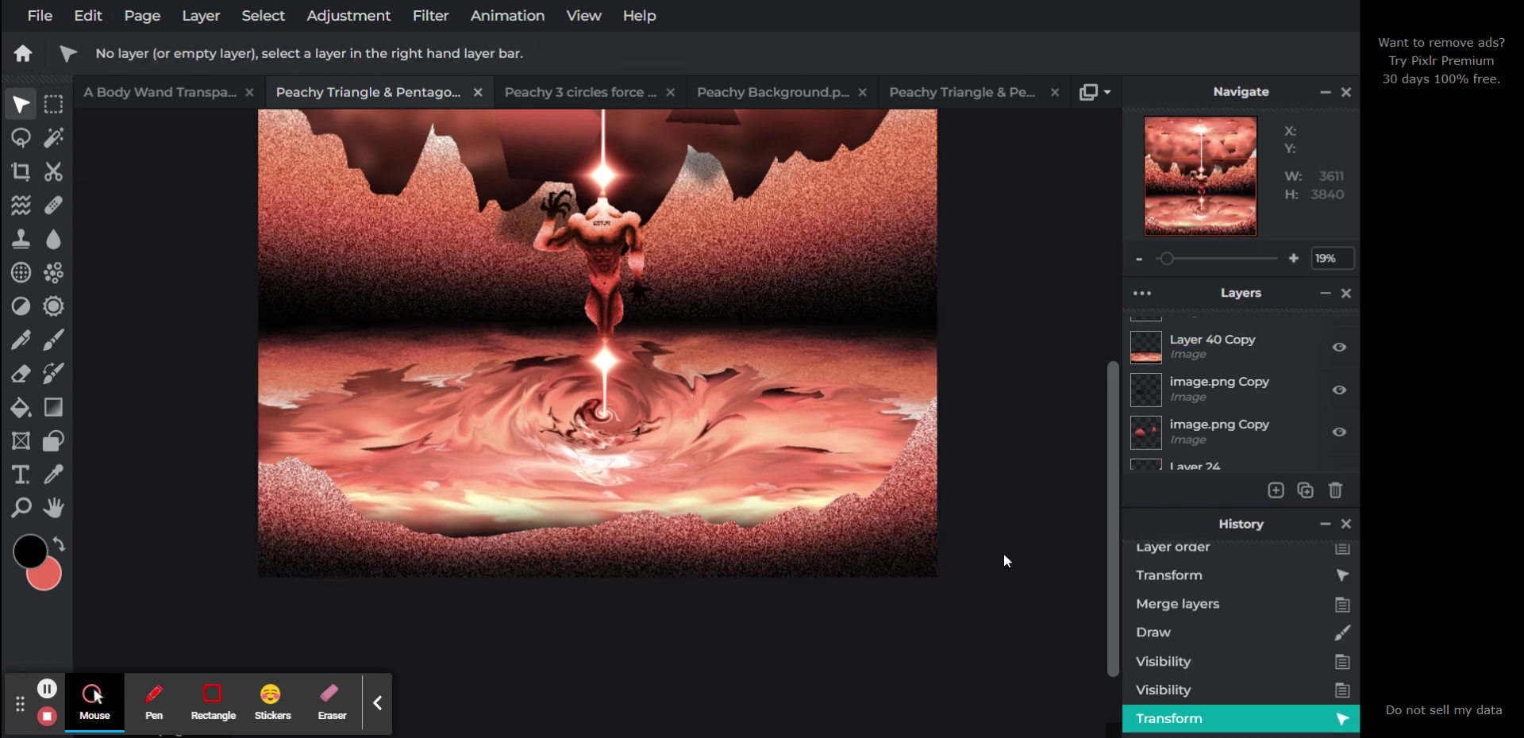
Add an empty layer at the top of the layer stack and set the brush colour to white.
left_click_drag(1164, 259, 1184, 255)
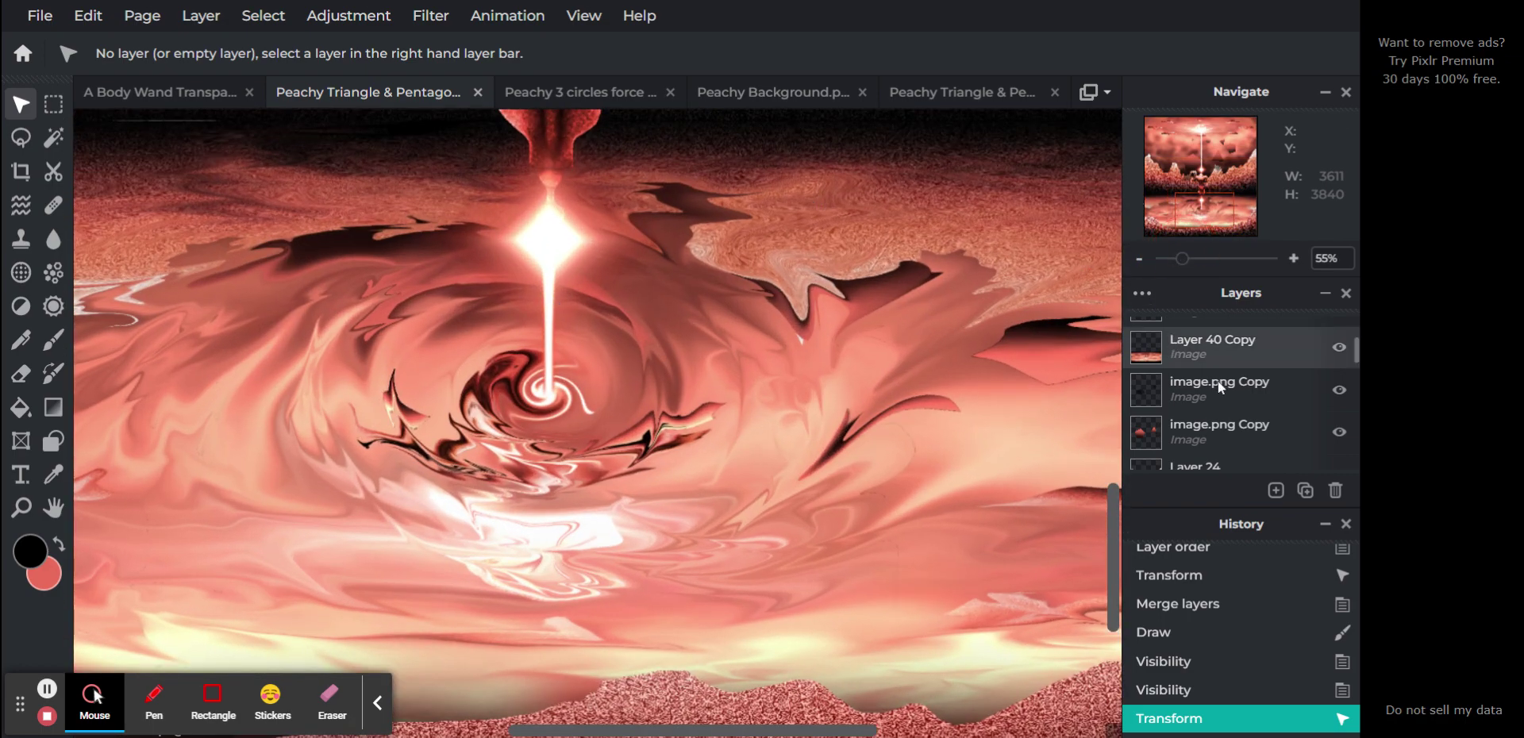
scroll(1217, 380, "up", 2)
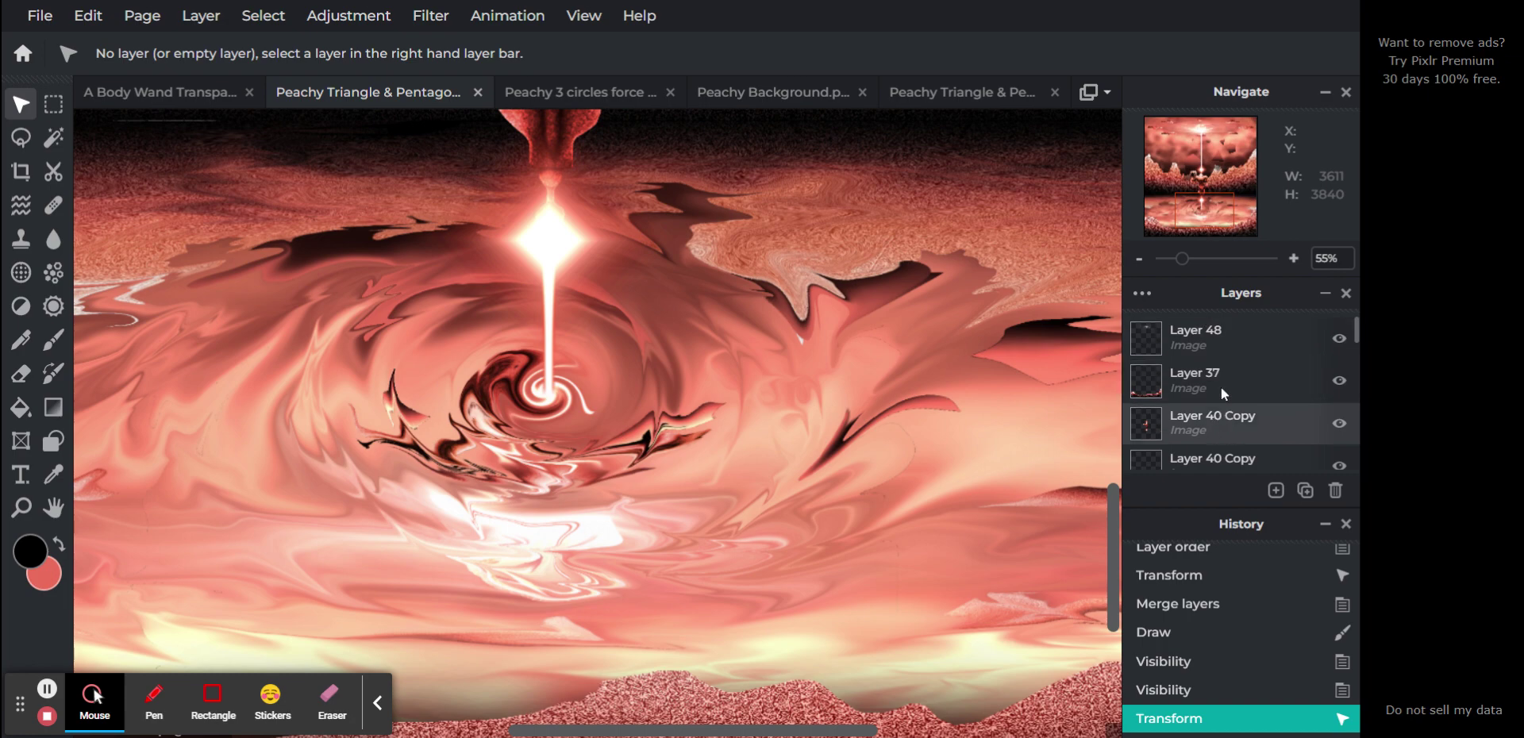
left_click(1275, 491)
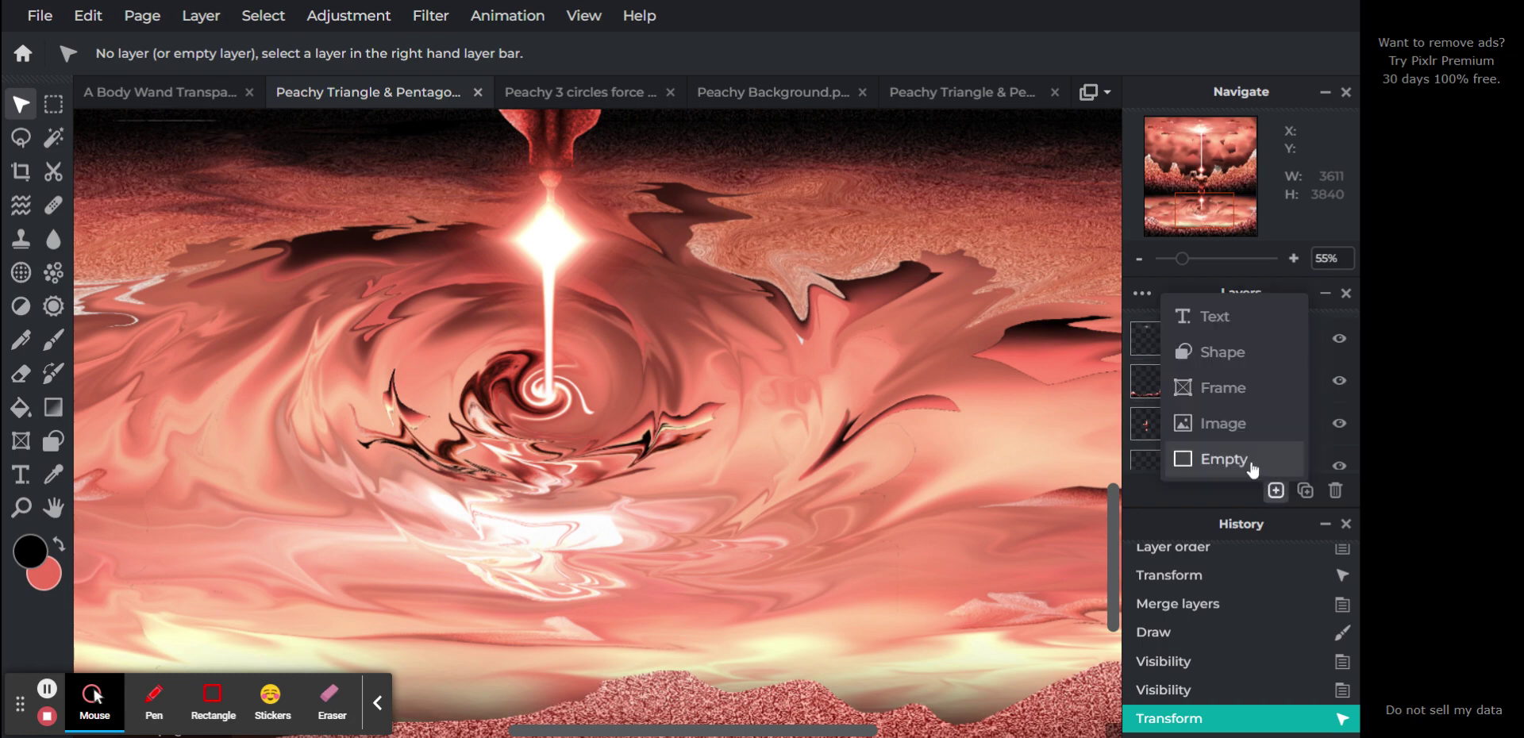
left_click(1251, 468)
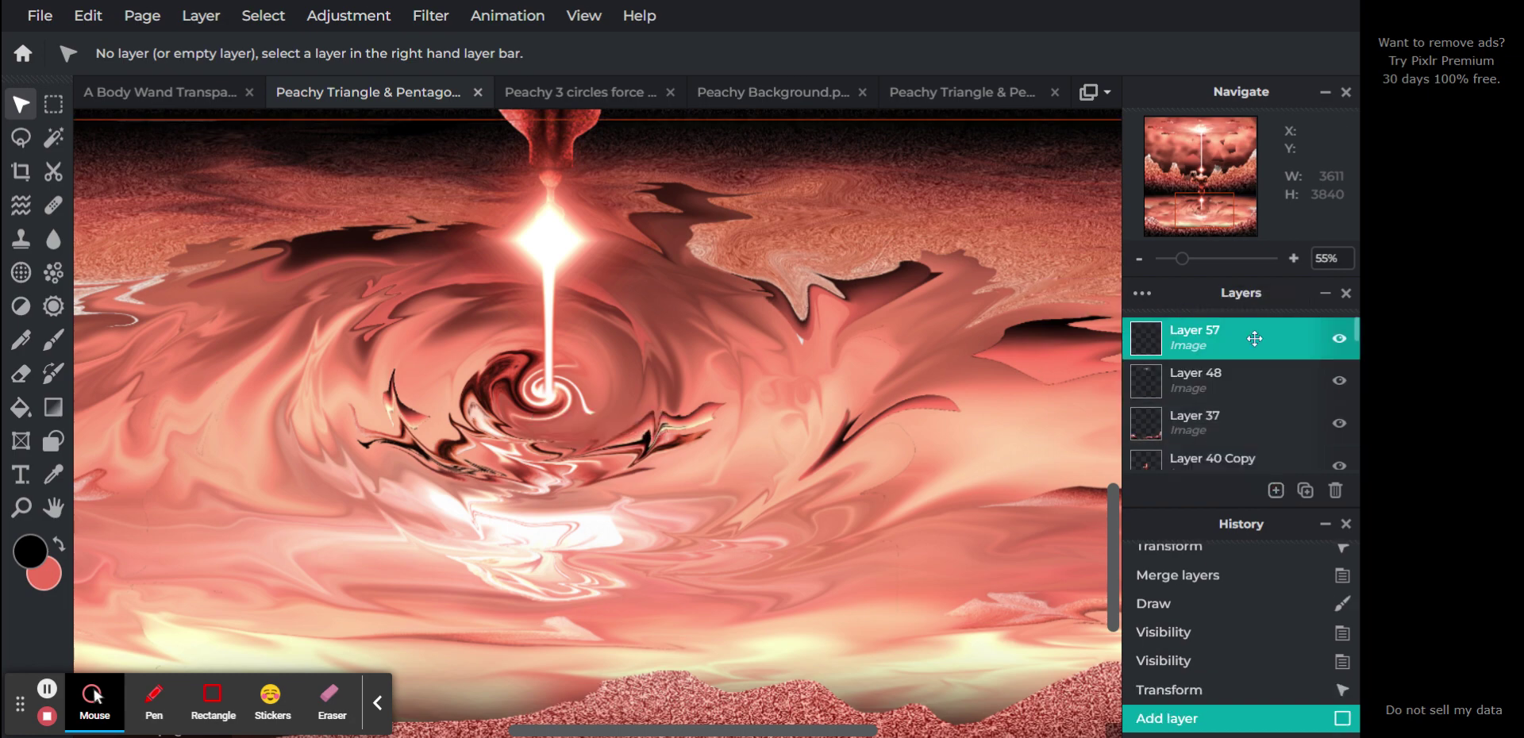
left_click(54, 340)
left_click(32, 551)
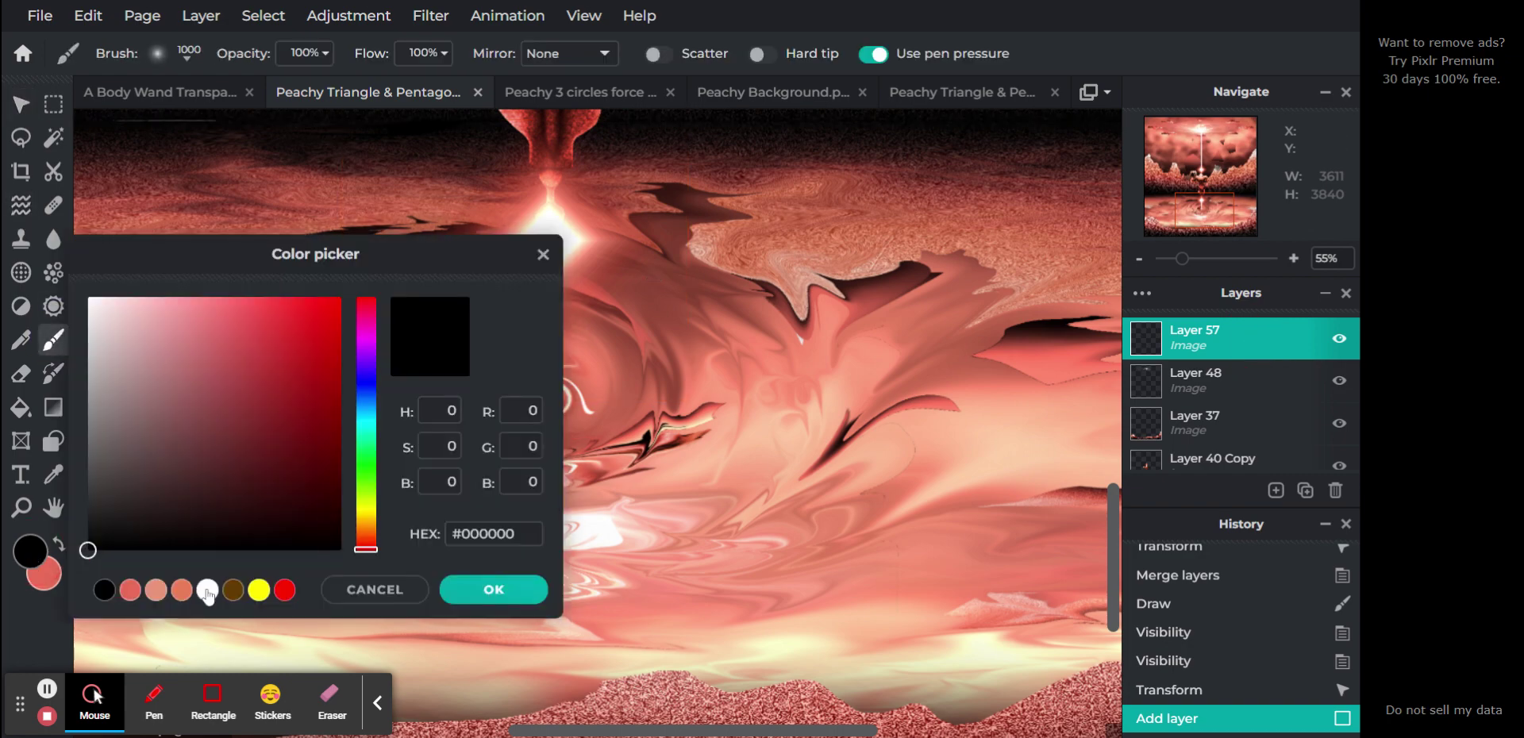
left_click(207, 590)
left_click(511, 594)
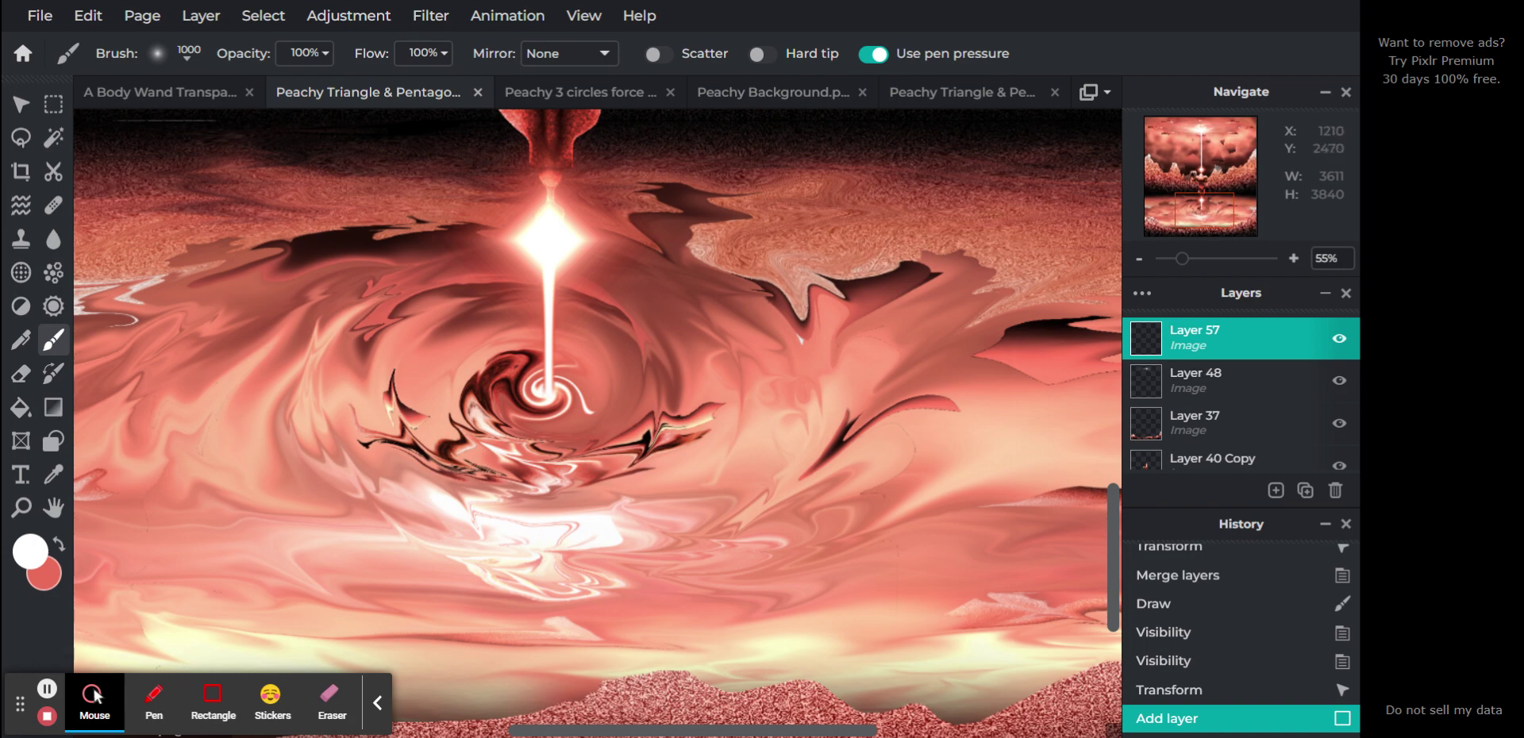
Build up a white glow over the swirl's centre with repeated dabs of a 500 px circular brush at 100% softness.
left_click(189, 55)
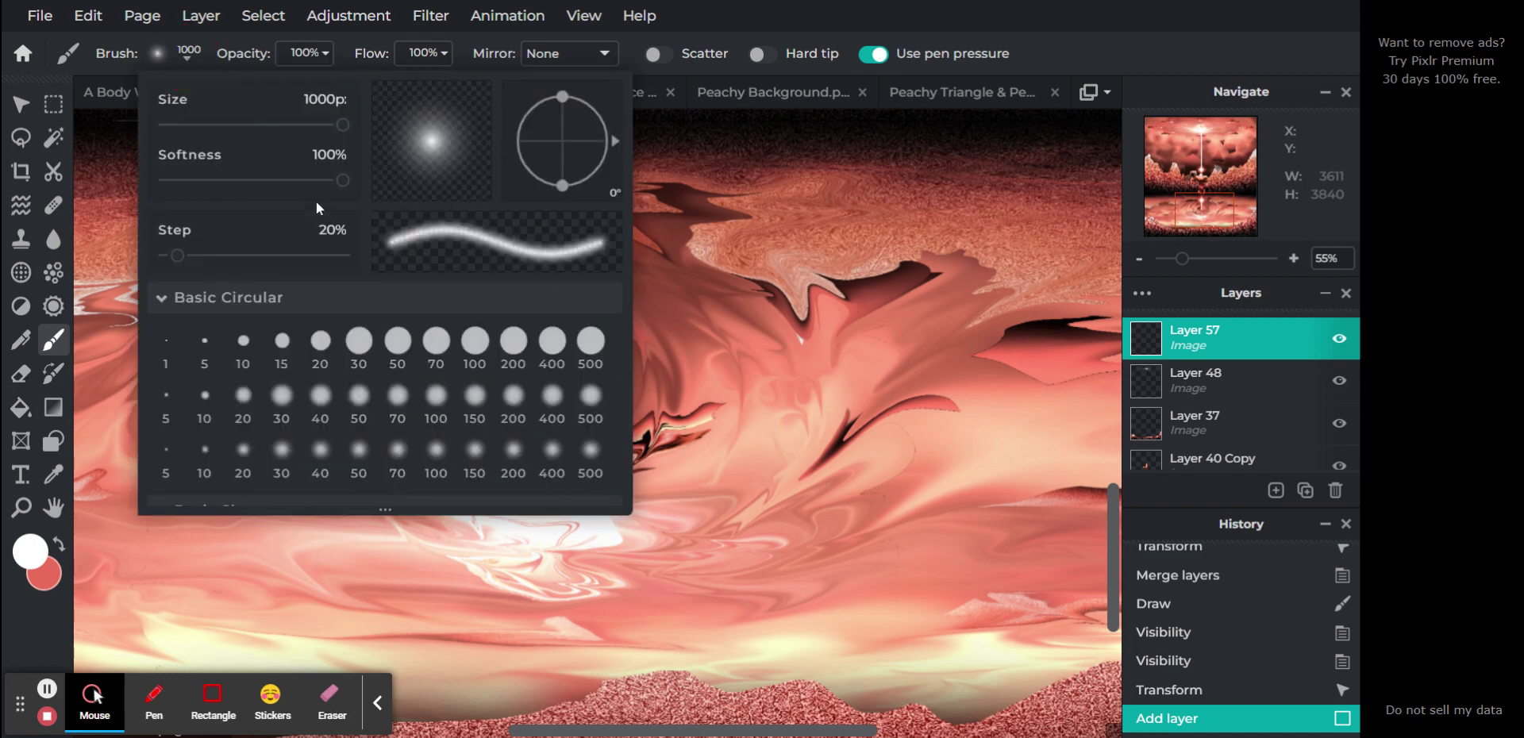
left_click(591, 339)
left_click_drag(312, 184, 503, 174)
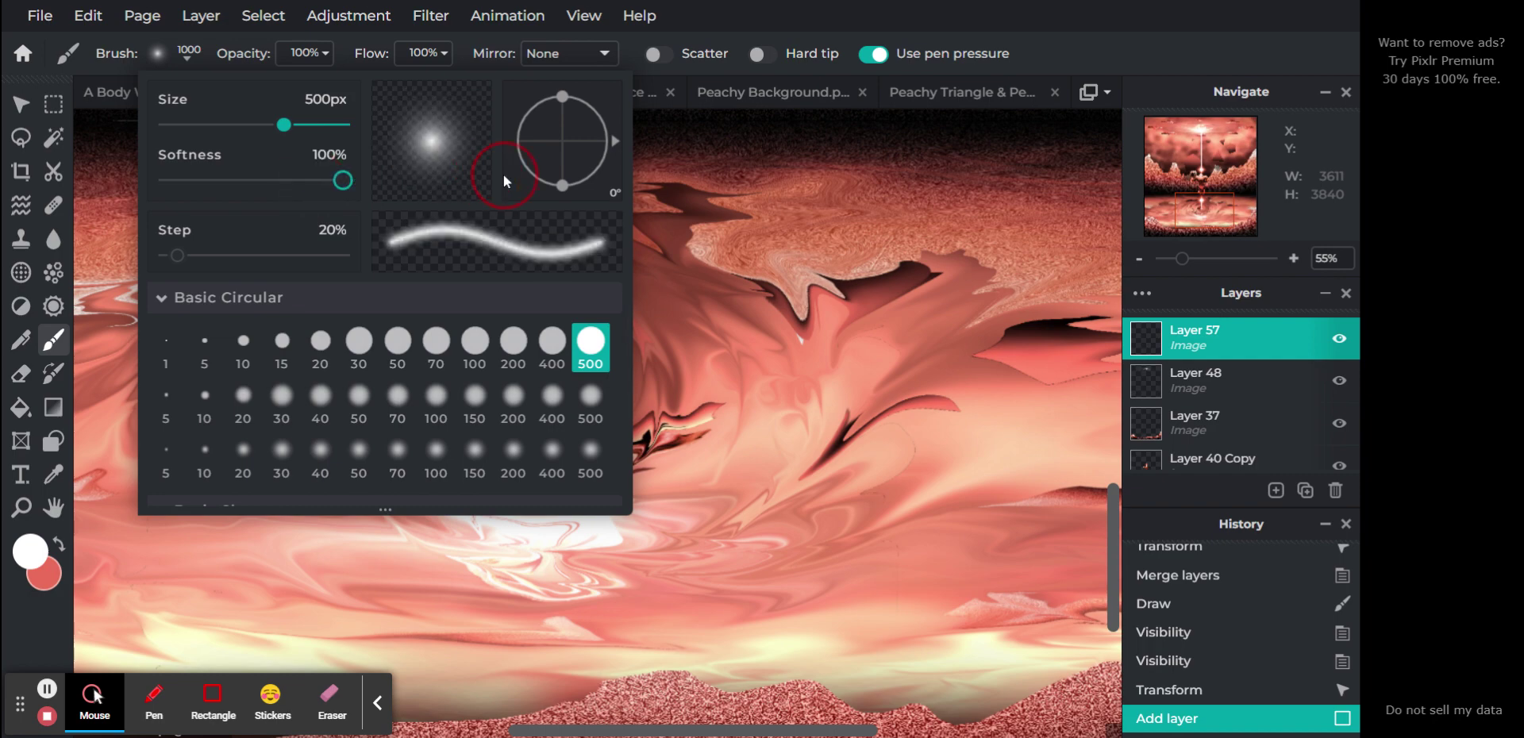
left_click(706, 20)
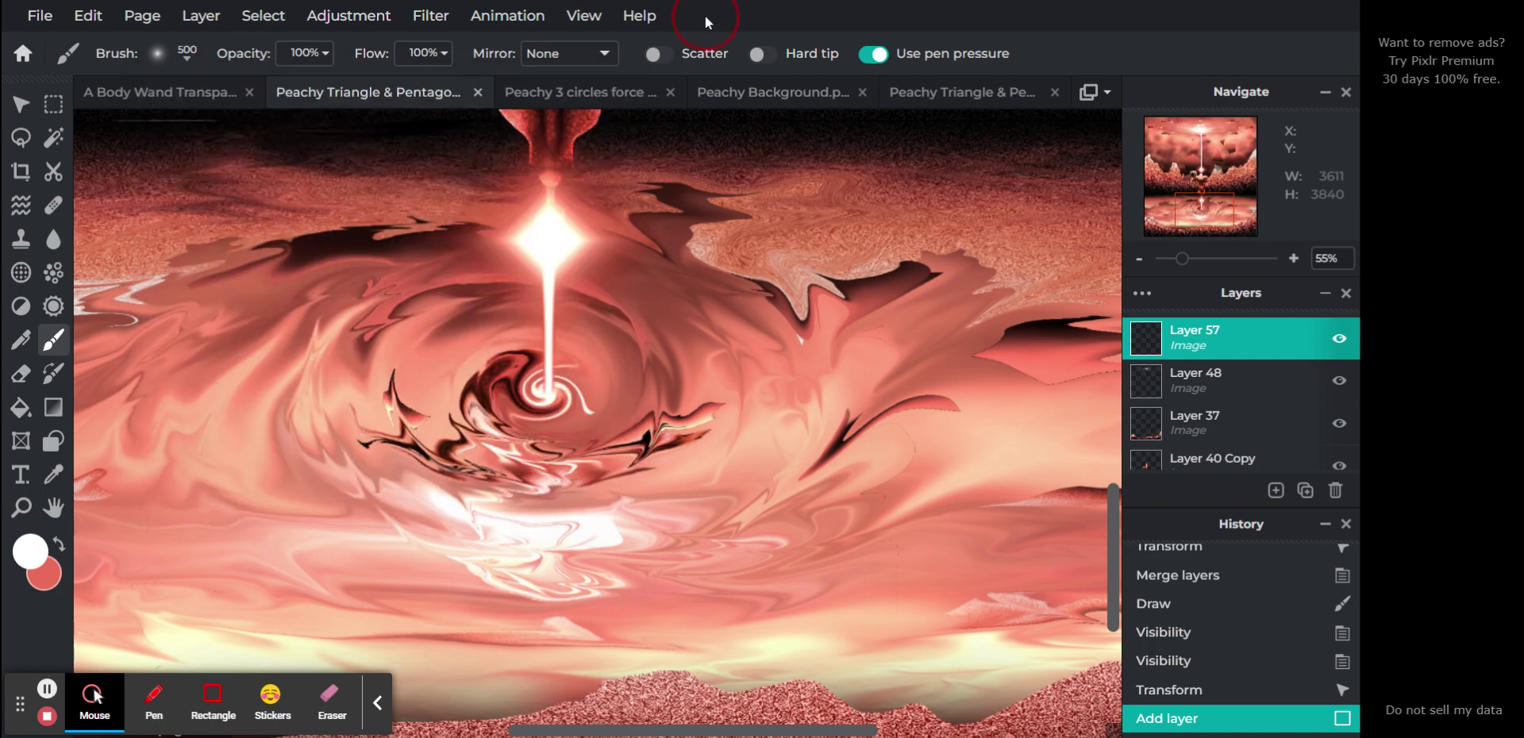
left_click(548, 390)
left_click(549, 390)
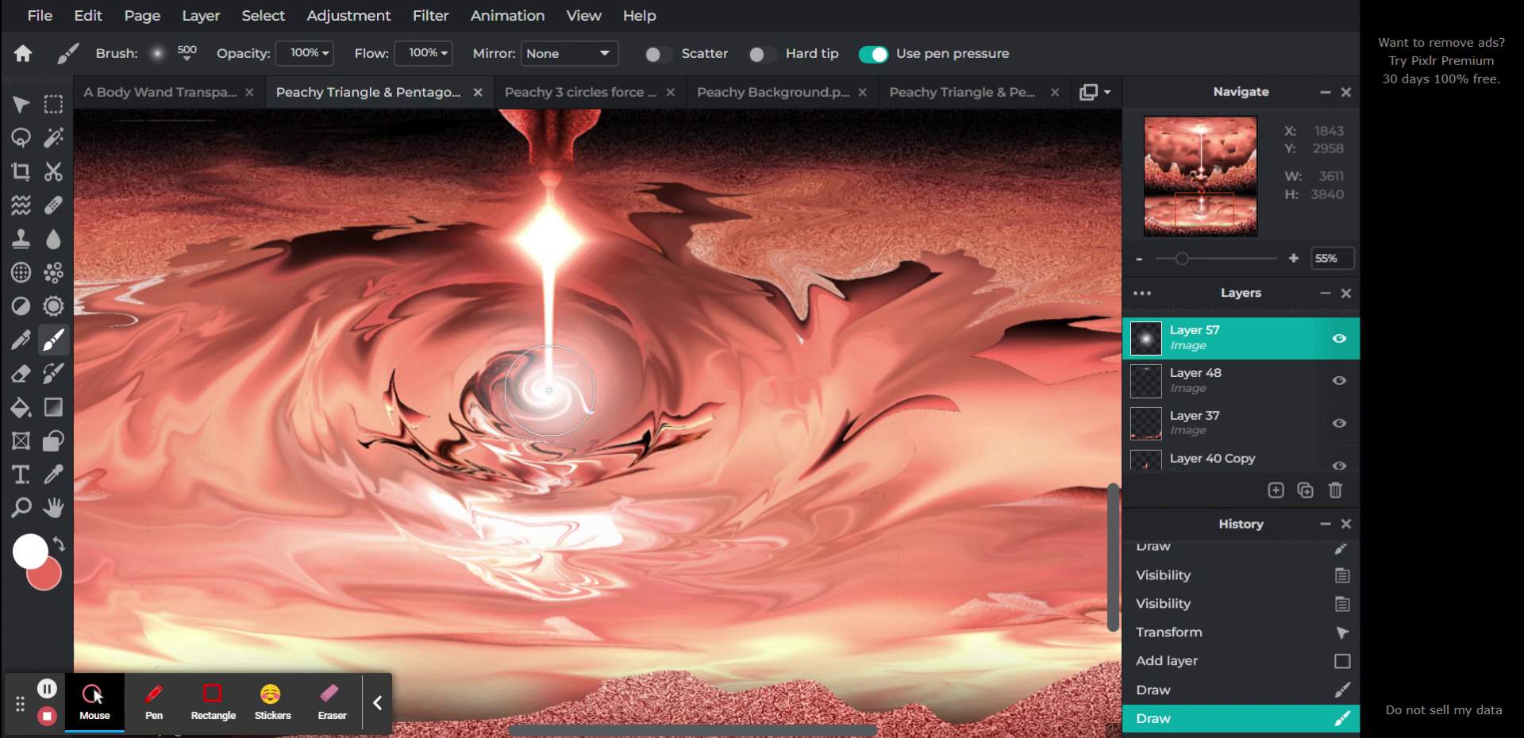
left_click(548, 390)
left_click(549, 389)
left_click(548, 389)
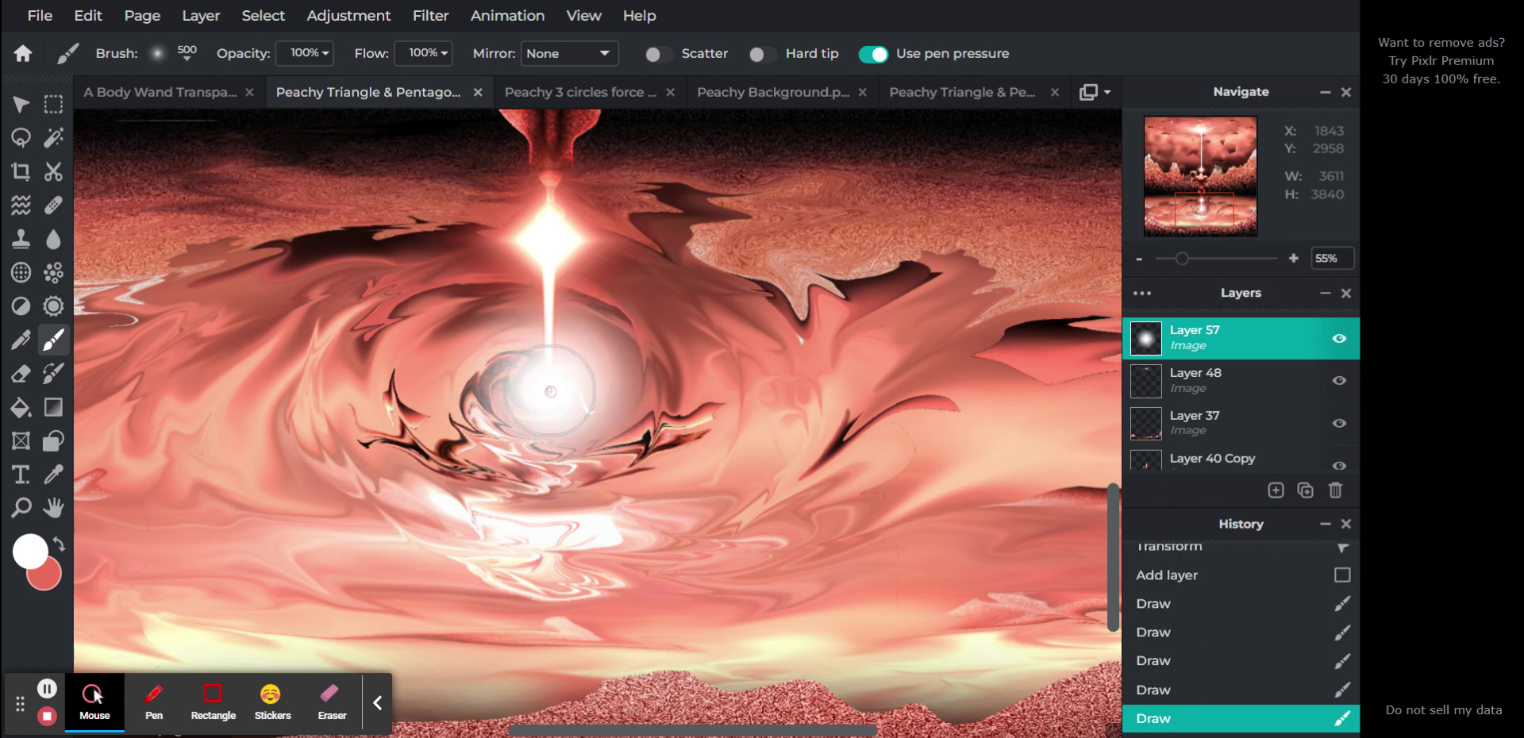
left_click(549, 389)
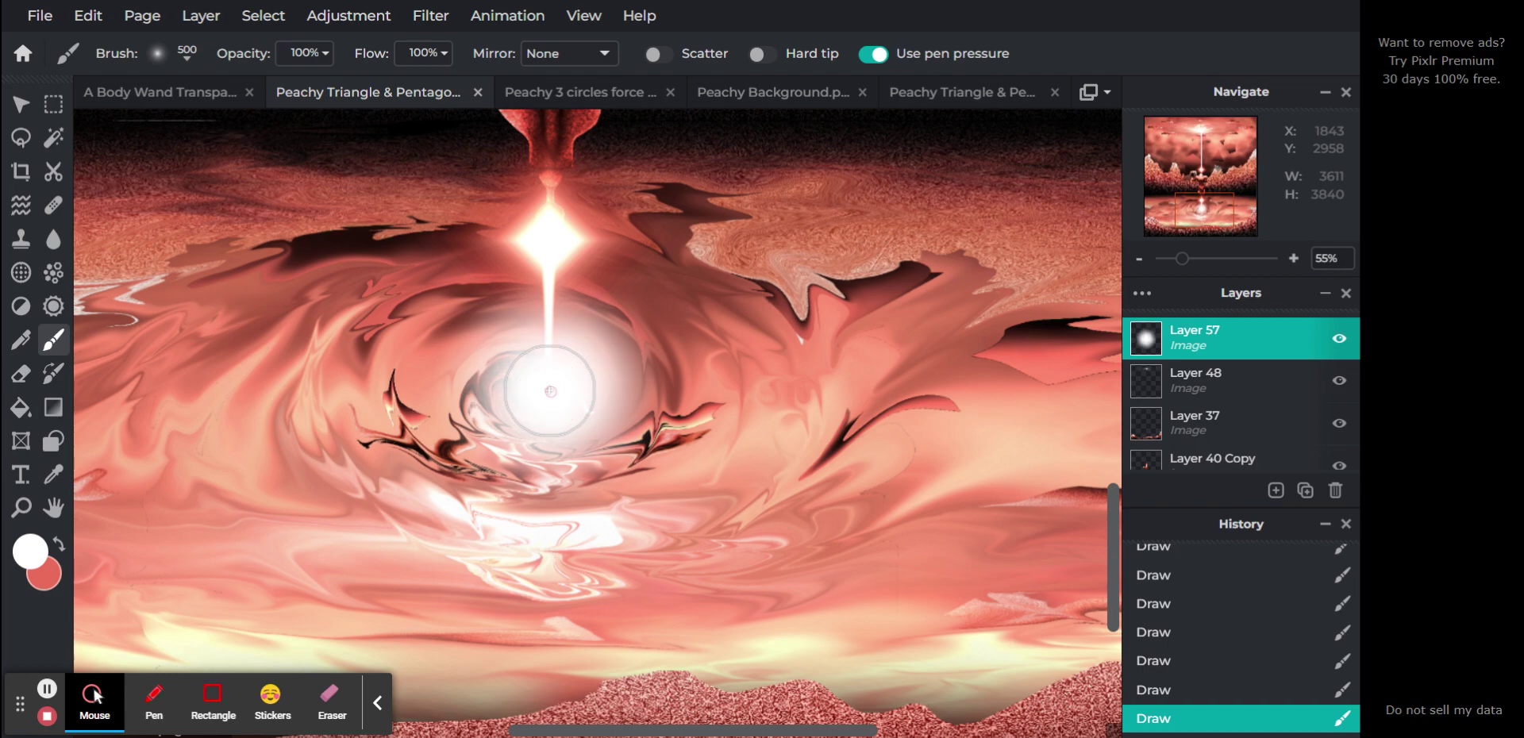
left_click(548, 390)
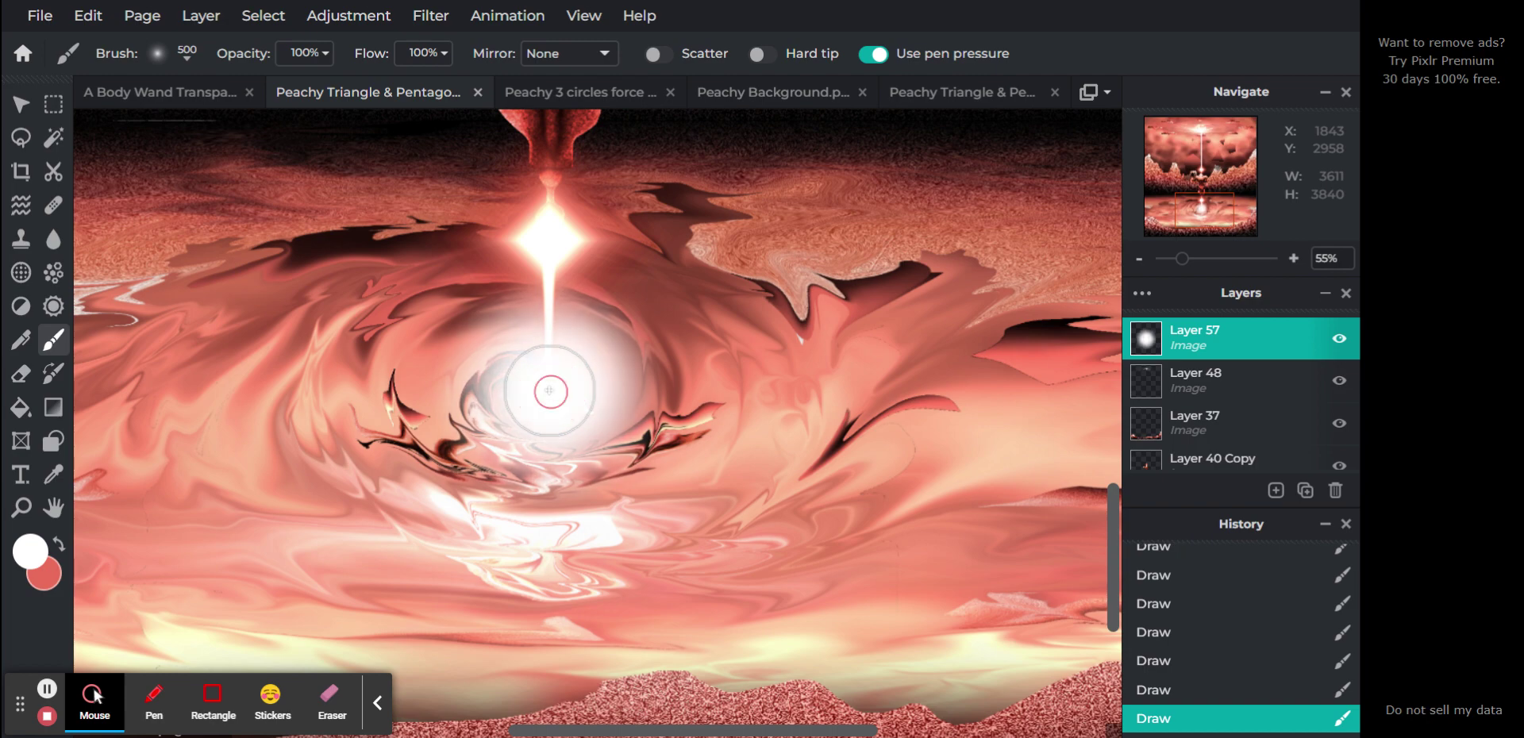
Squash the white glow into a flat ellipse of 365 × 149 px and position it over the swirl's centre at X 1656, Y 2887.
left_click(21, 104)
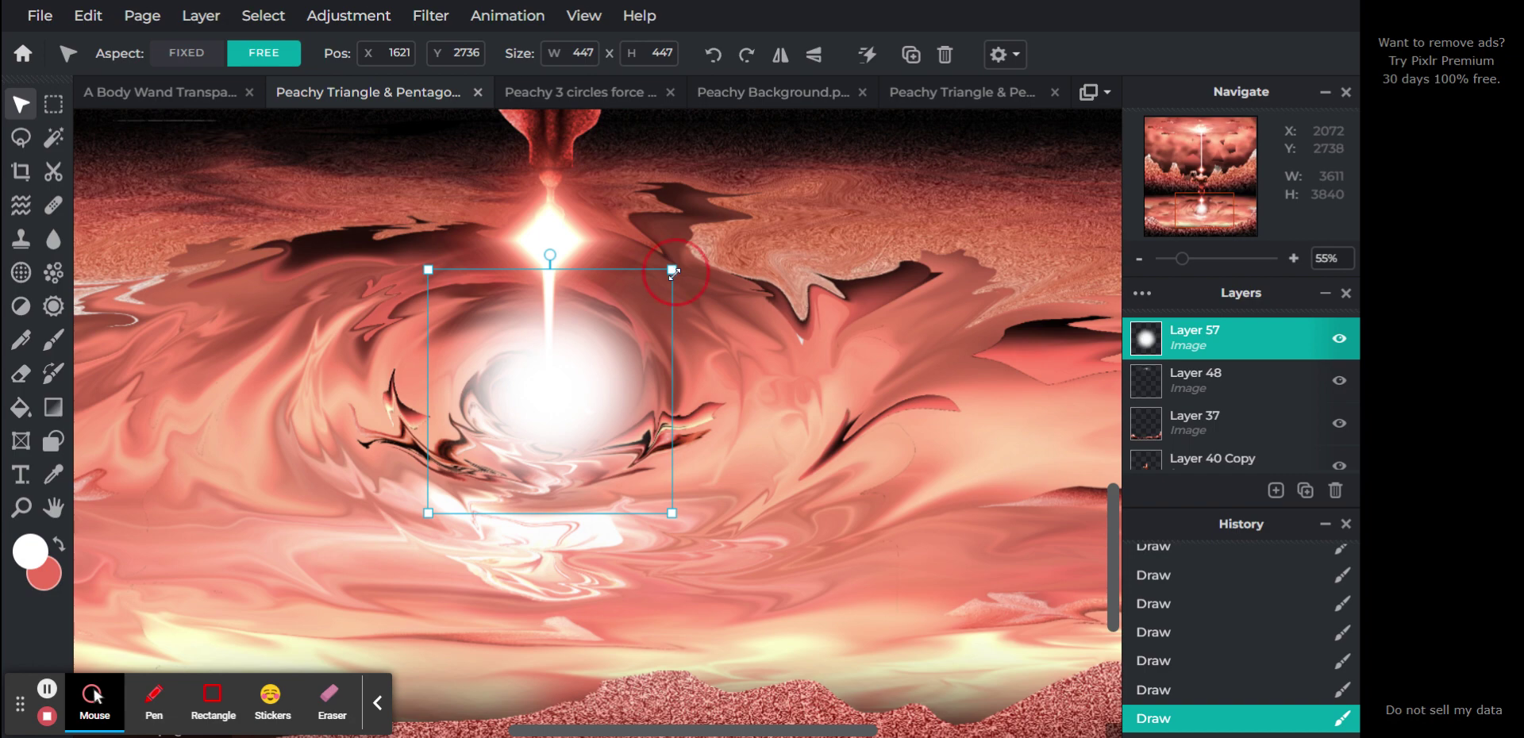
left_click_drag(672, 271, 630, 432)
left_click_drag(545, 471, 565, 391)
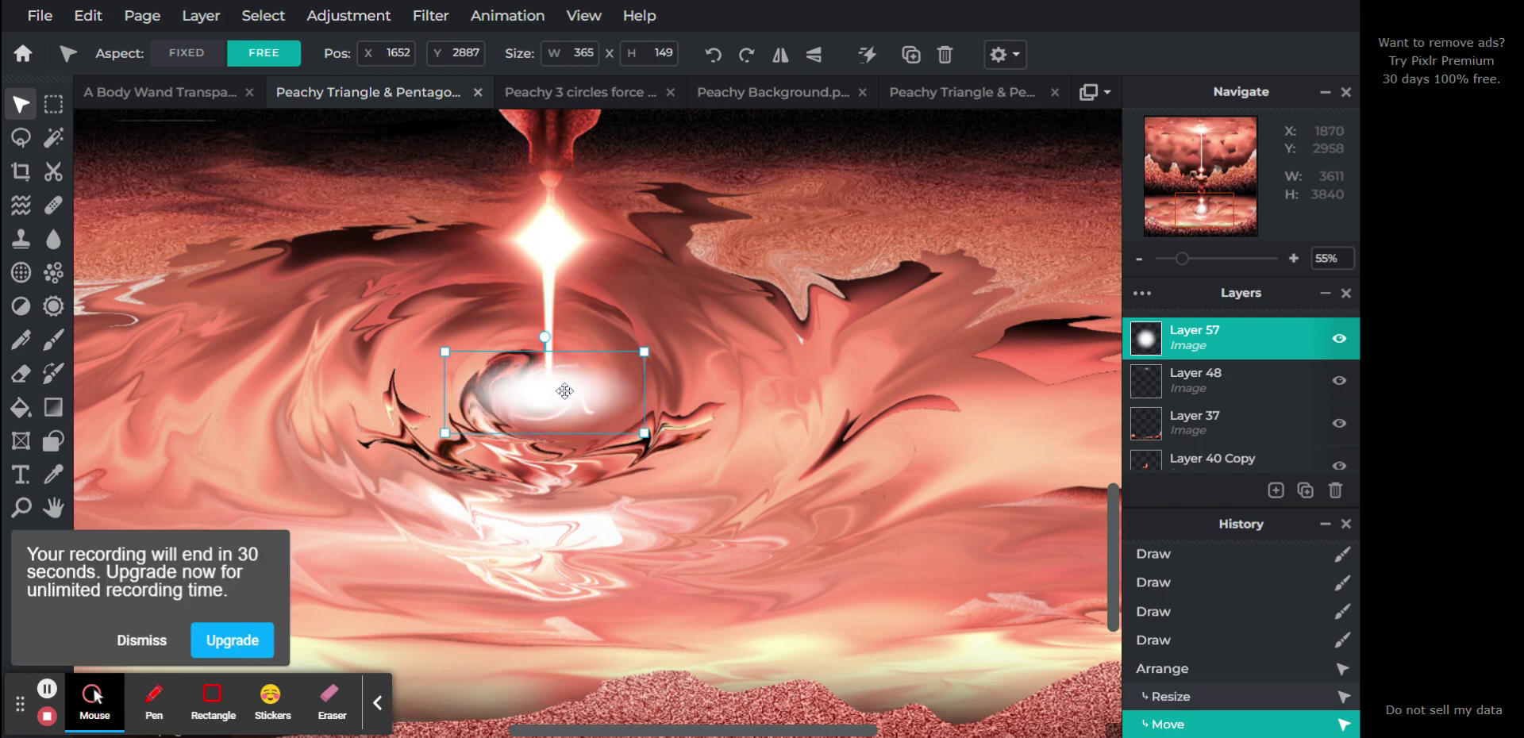
key("Right")
key("Right")
key("Right")
key("Right")
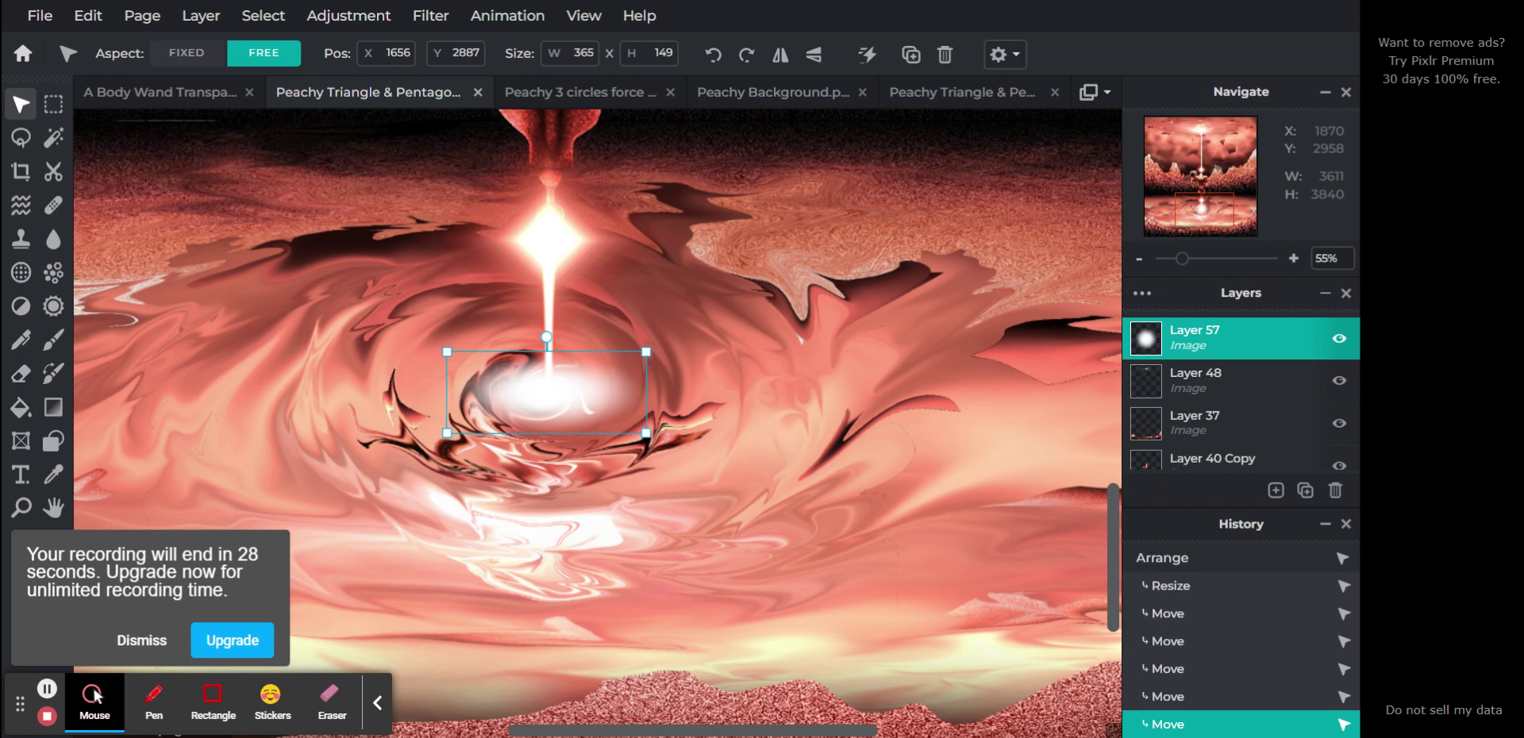
Set the glow layer's blend mode to Overlay and duplicate the layer.
left_click(1231, 346)
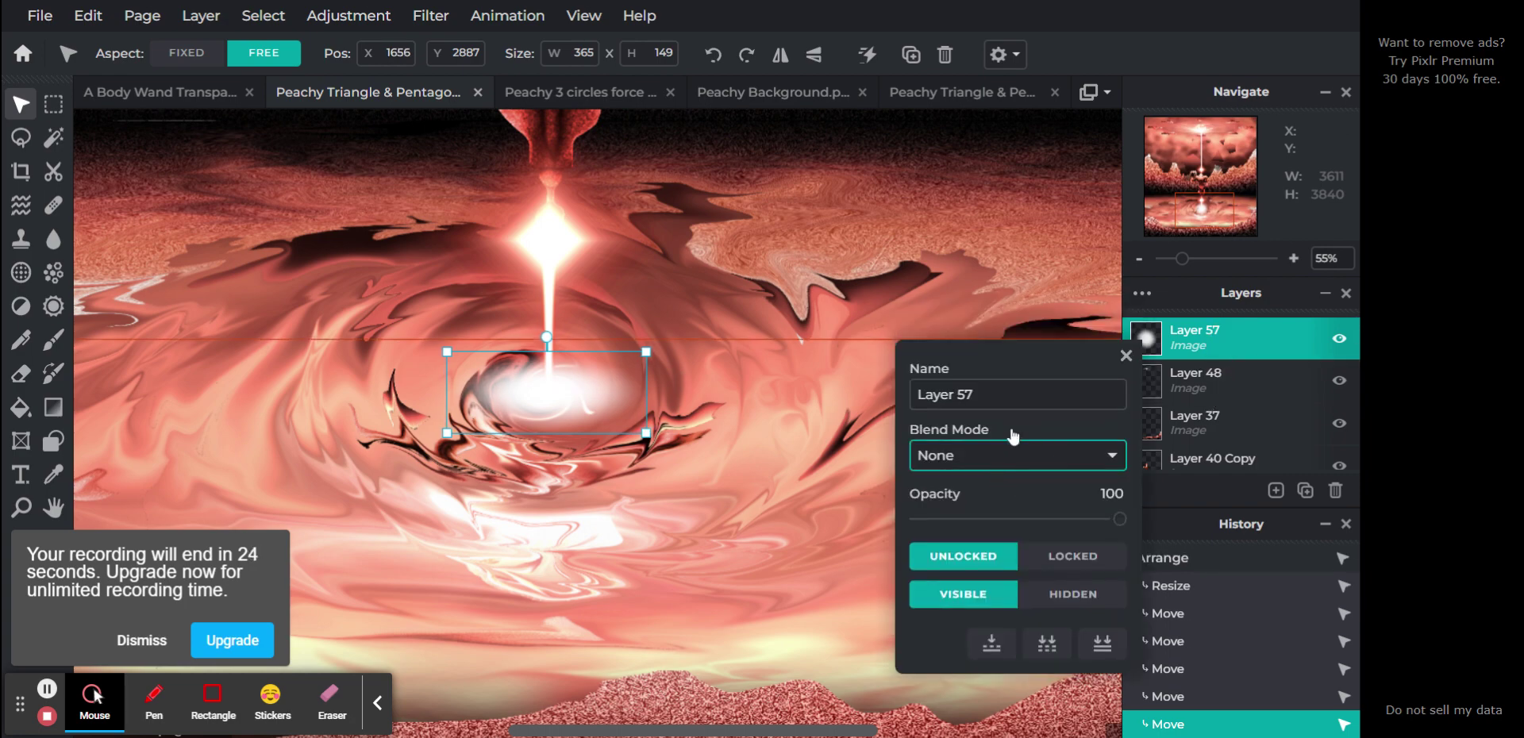
left_click(970, 199)
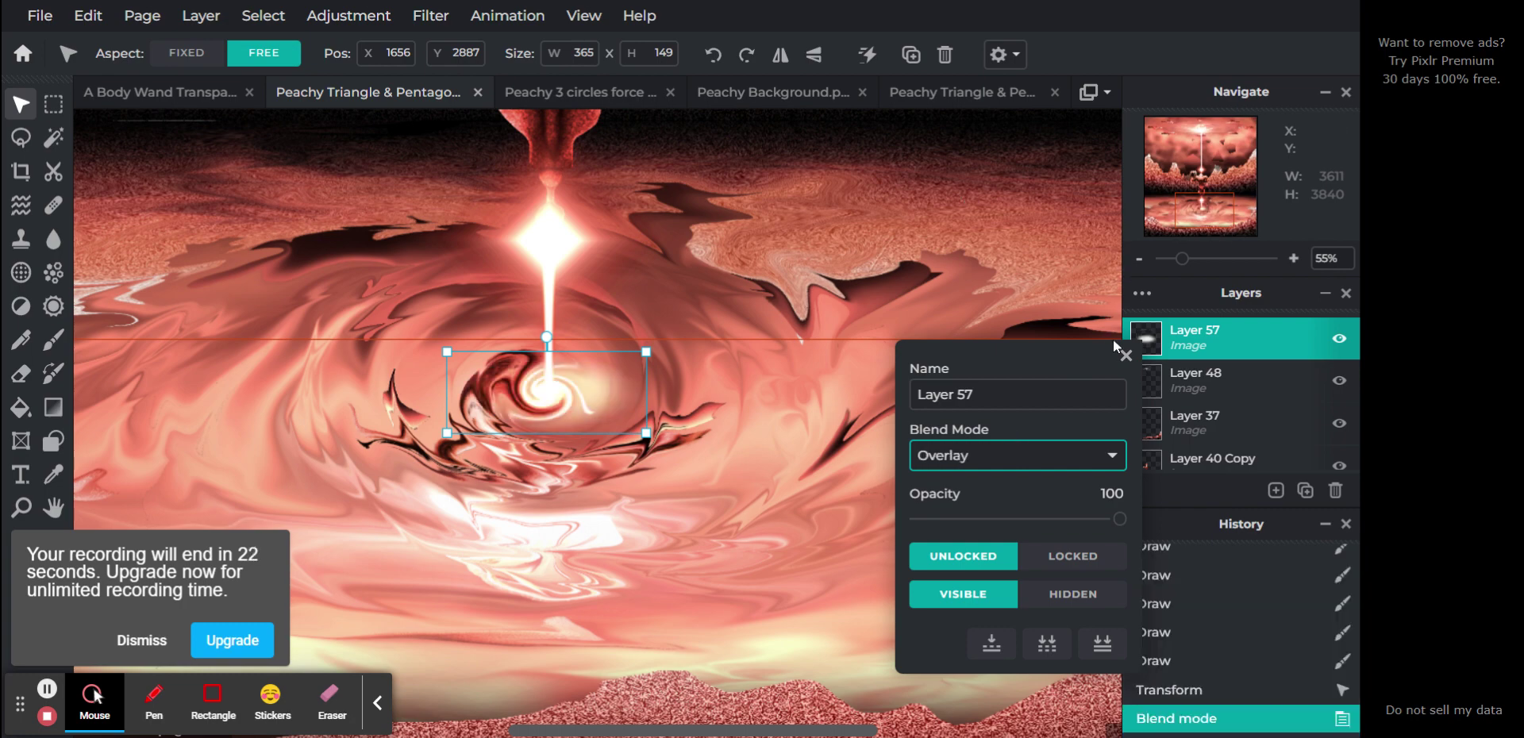
left_click(1123, 356)
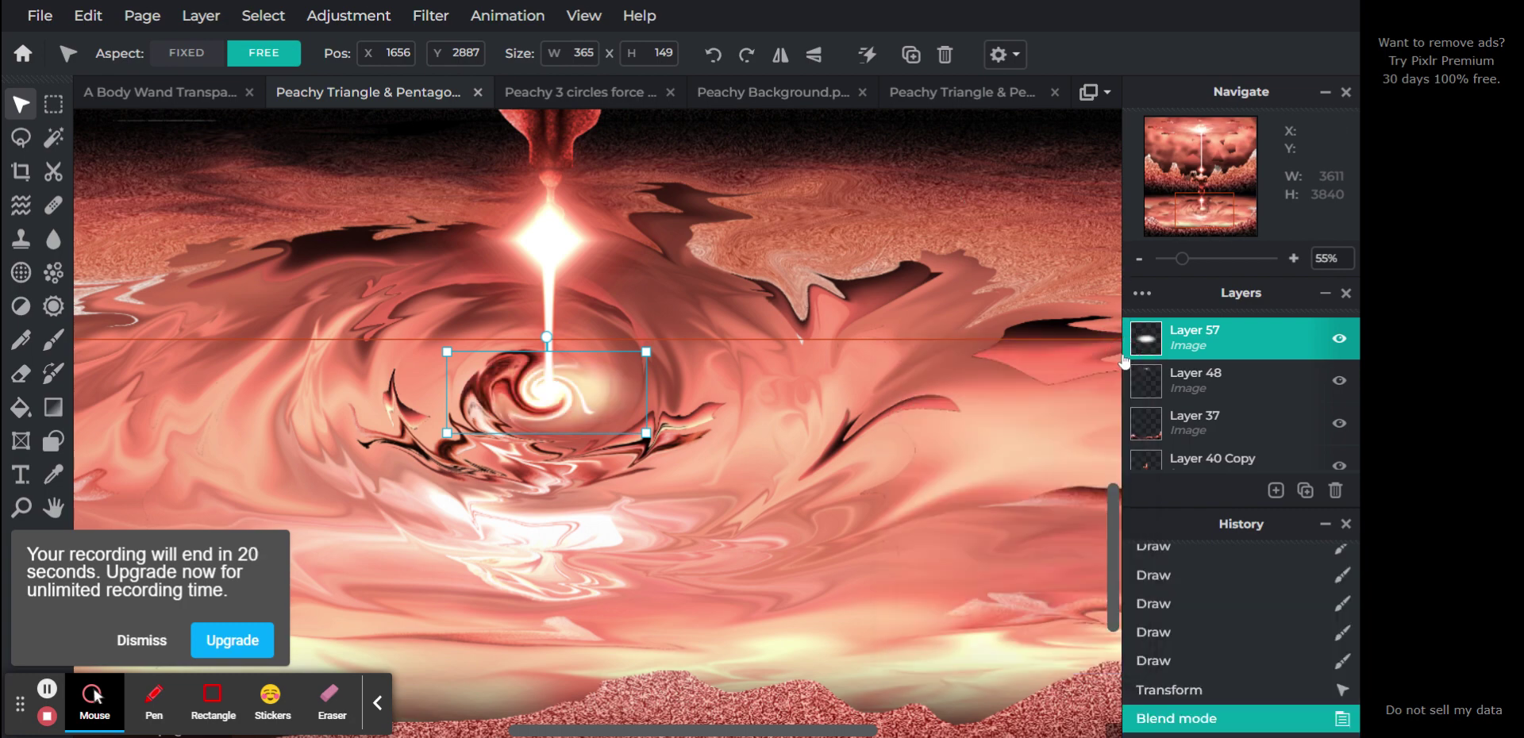
key("ctrl+j")
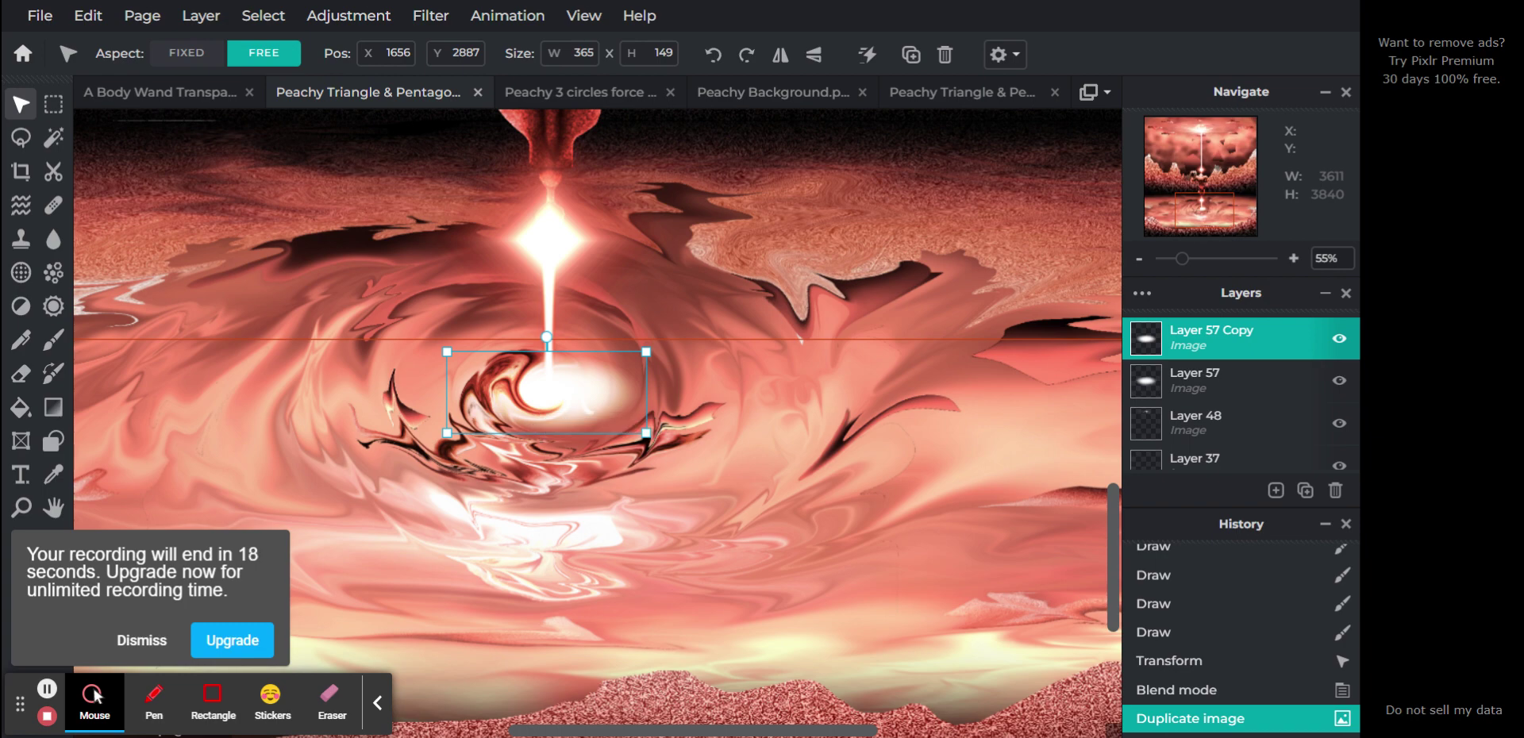
left_click(1204, 342)
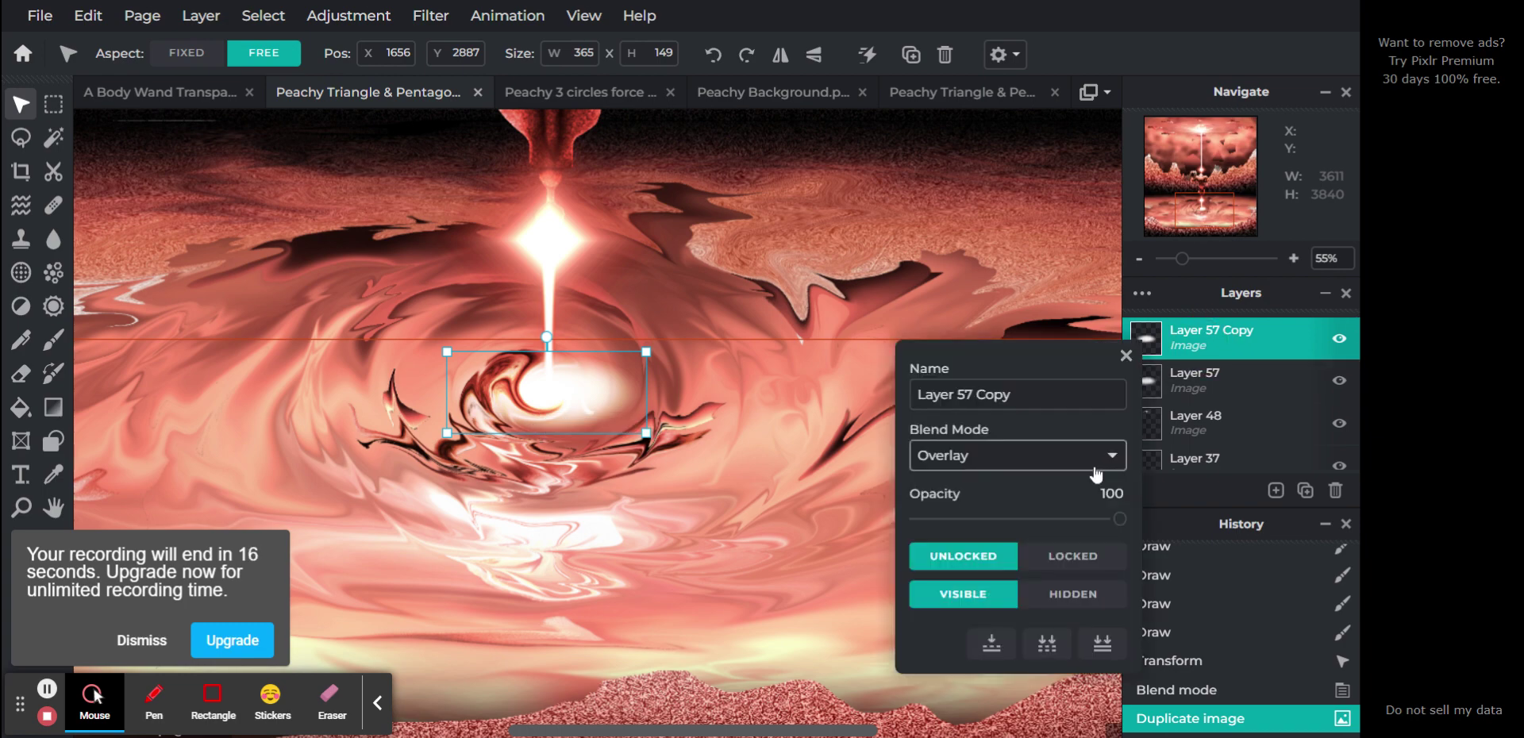
left_click(1125, 355)
Soften the duplicated glow over the swirl's centre with a 1000 px eraser at 50% opacity, and select the layer for arranging.
left_click(22, 376)
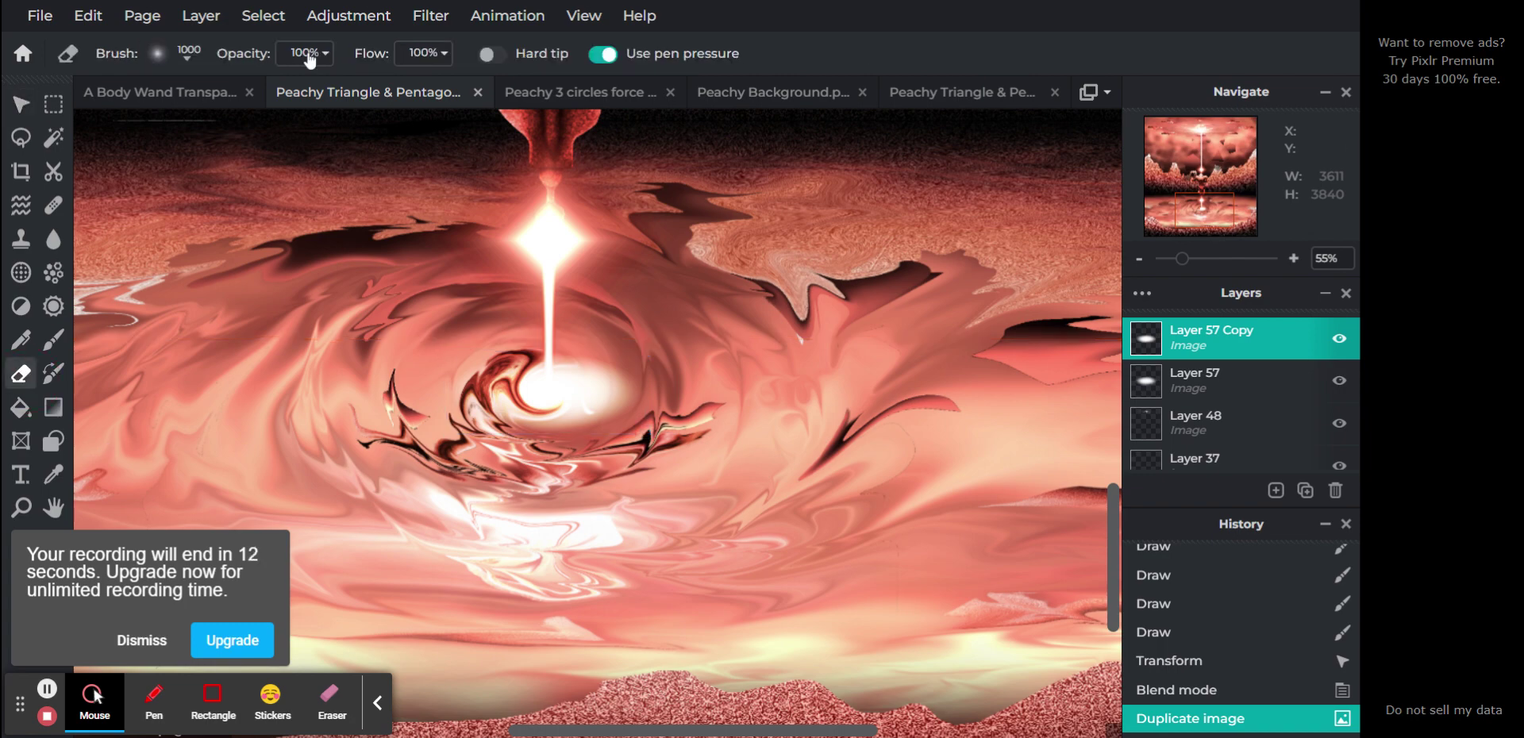
left_click(305, 53)
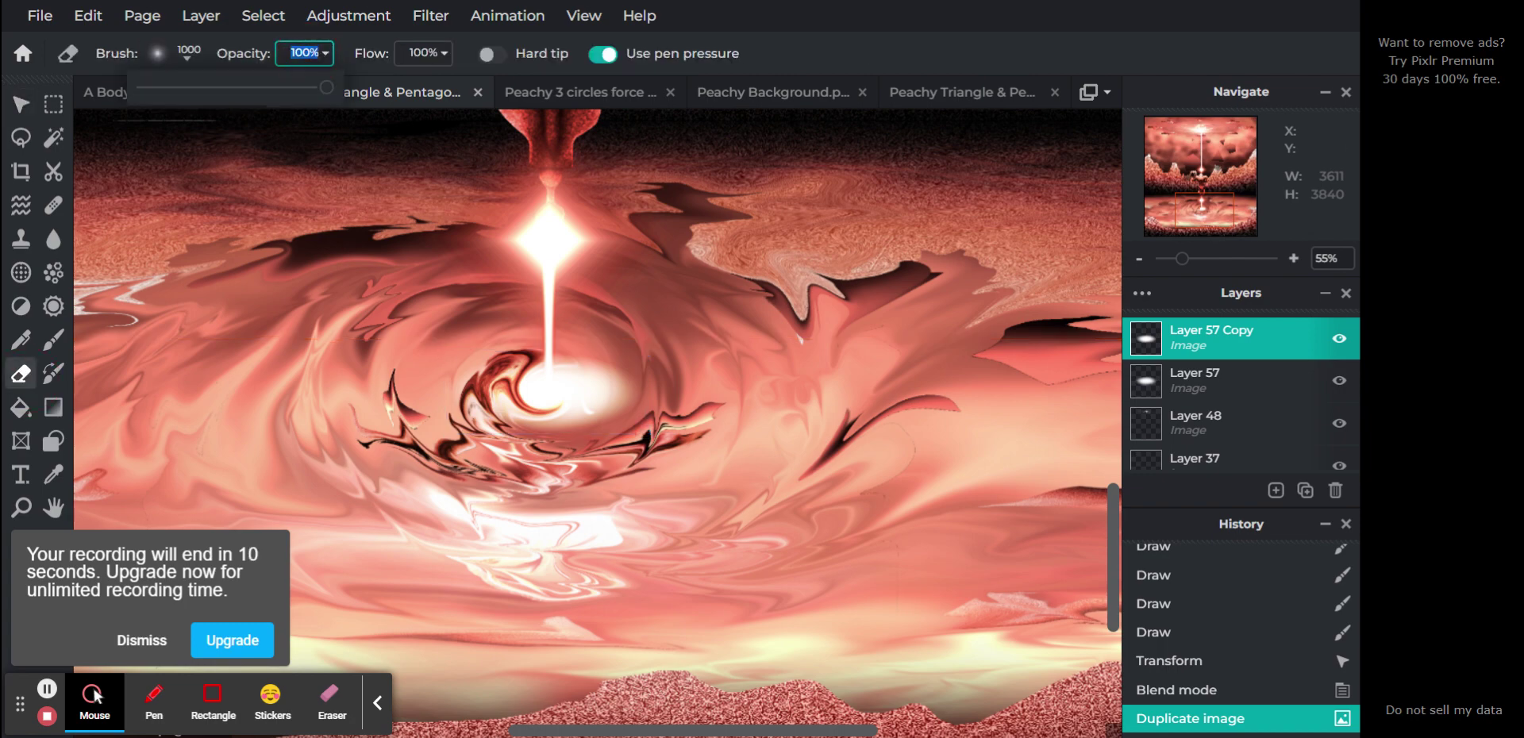
type("50")
key("Return")
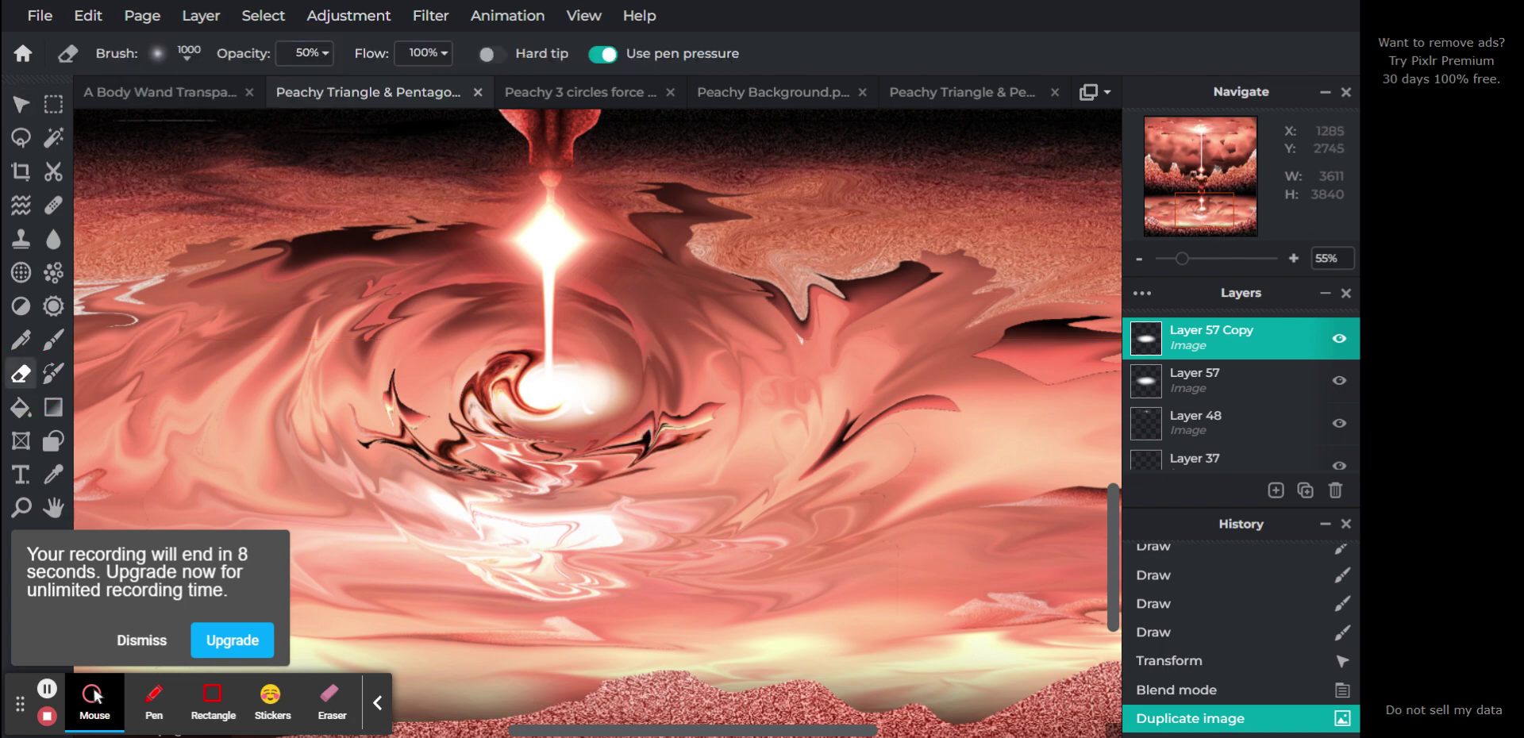
left_click_drag(508, 392, 540, 403)
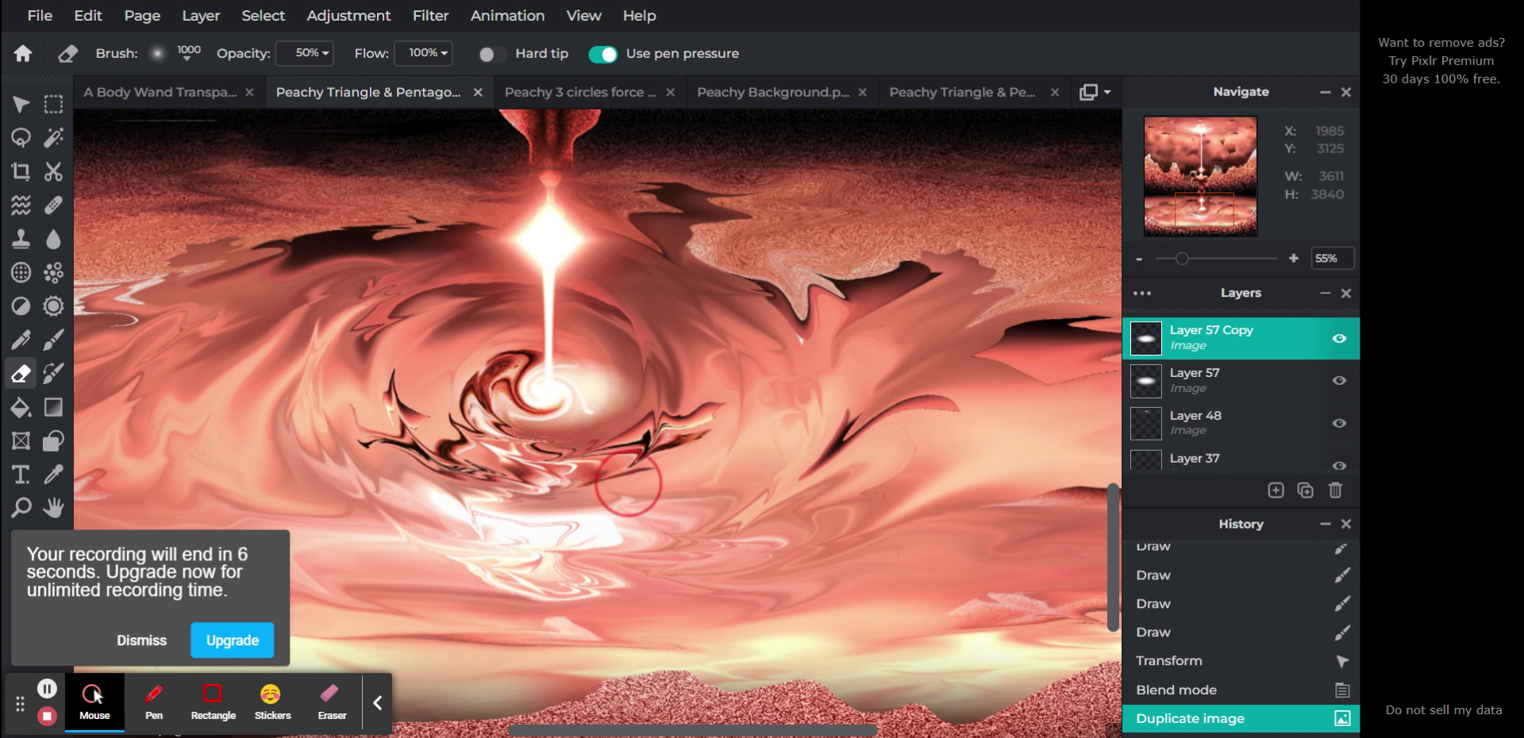
mouse_move(595, 194)
left_mouse_down()
mouse_move(516, 415)
mouse_move(652, 131)
mouse_move(732, 326)
mouse_move(682, 501)
left_mouse_up()
key("v")
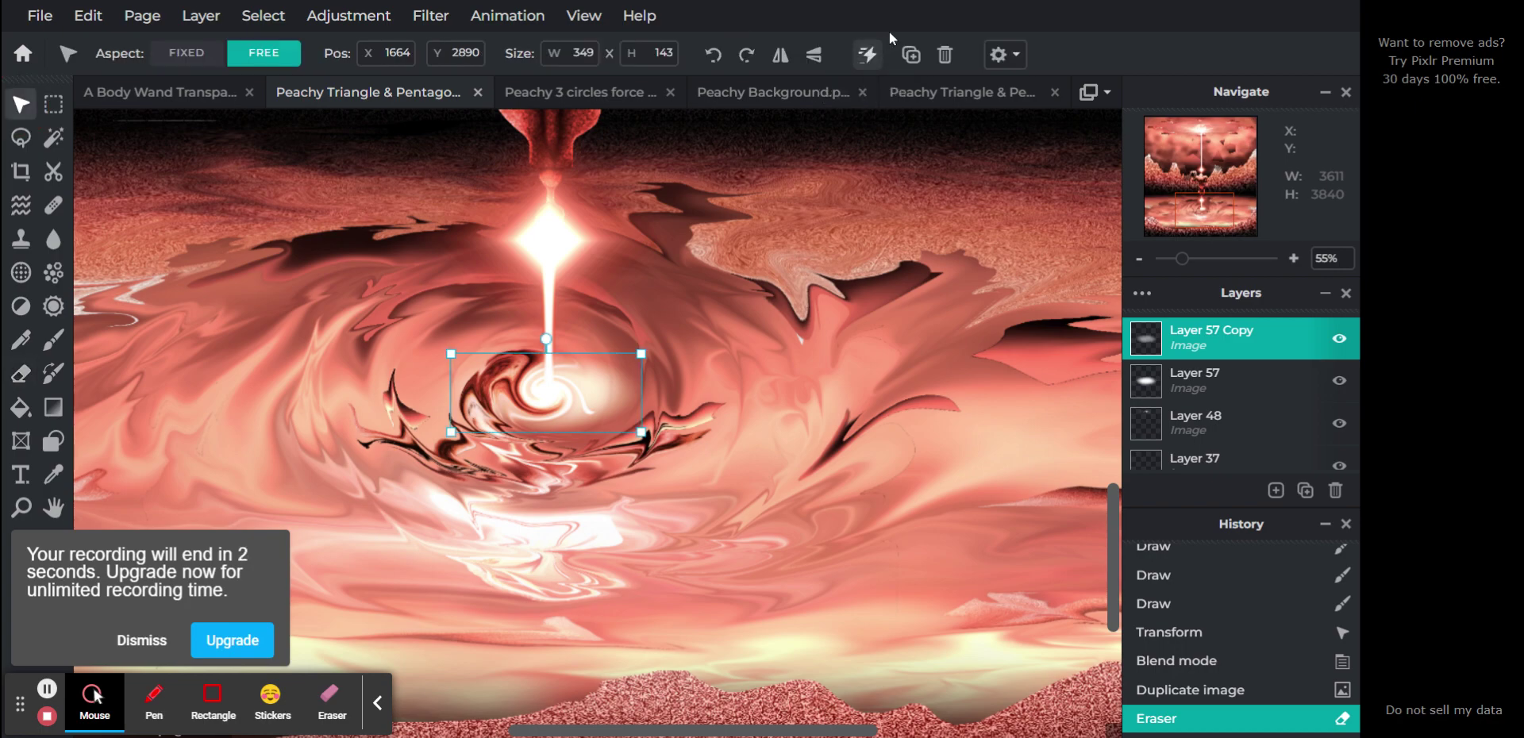